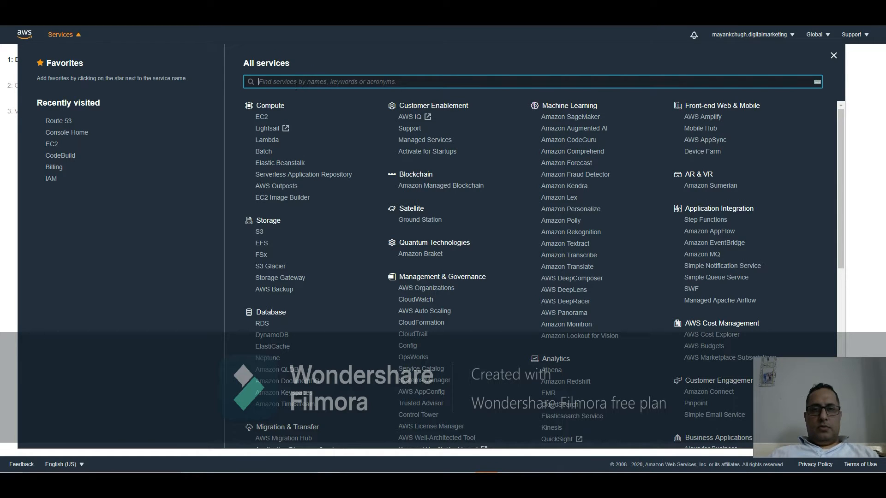
# Step: Go to the AWS Management Console home page
pyautogui.click(758, 39)
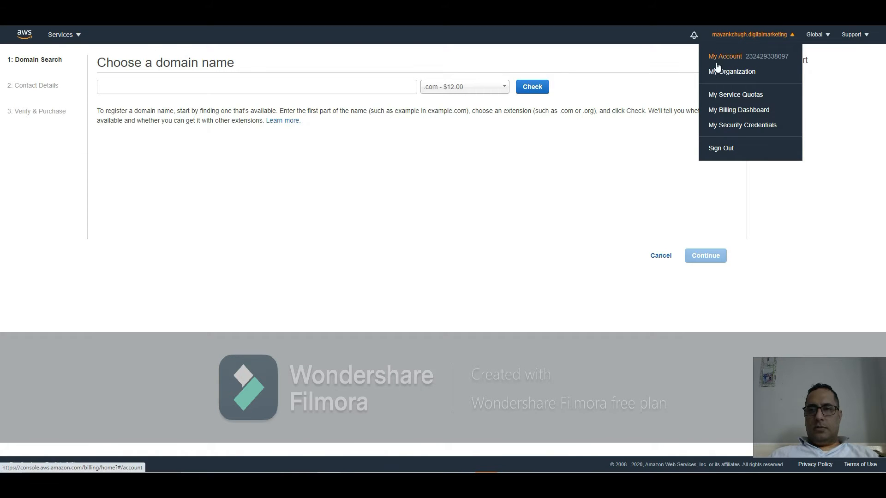
pyautogui.click(62, 34)
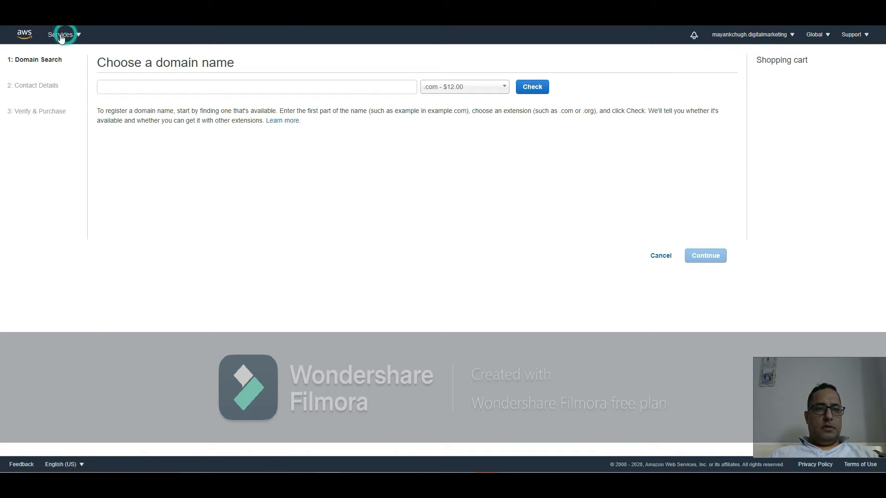
pyautogui.click(30, 36)
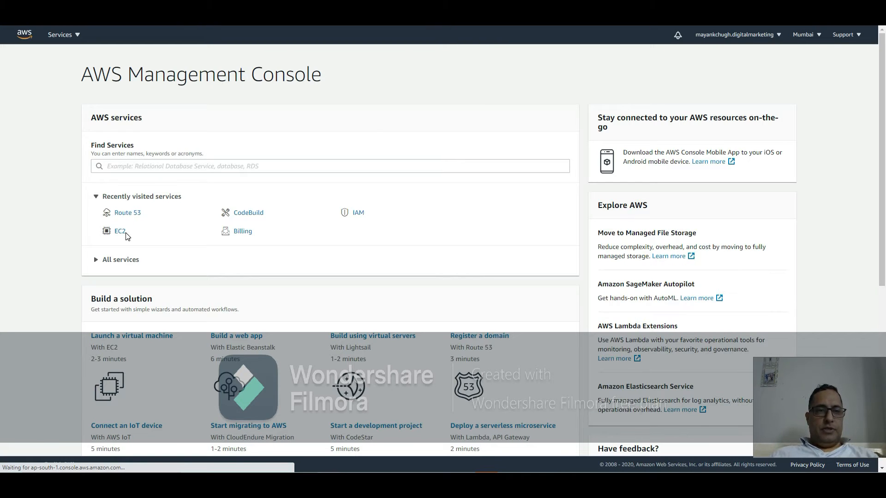
# Step: Expand the full list of AWS services on the console home
pyautogui.click(96, 261)
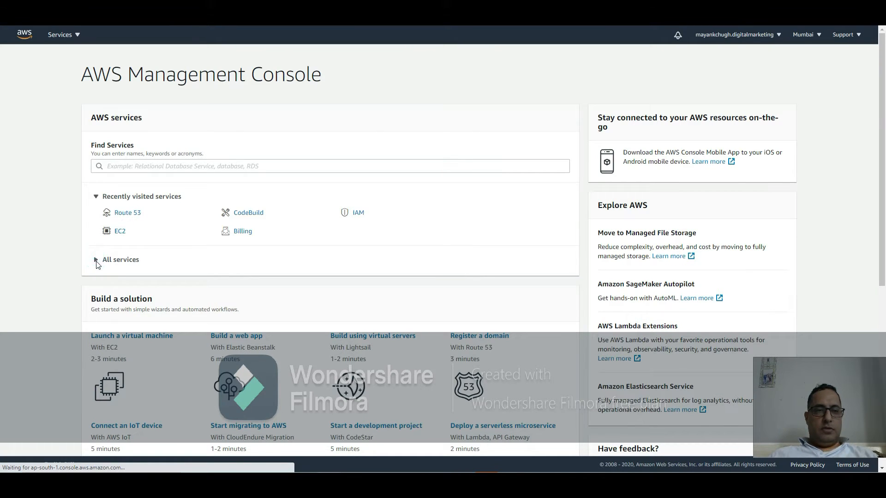
pyautogui.click(114, 260)
pyautogui.scroll(-1, 149, 260)
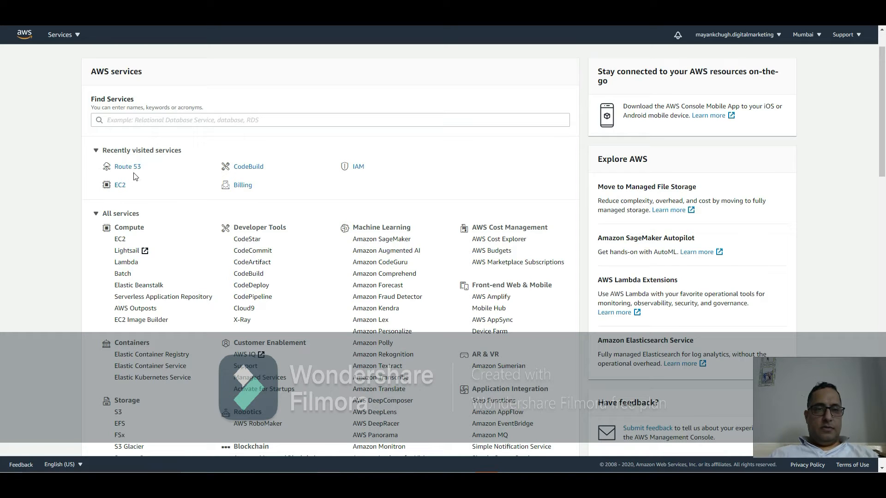
# Step: Search the services for Ec2 and open the EC2 dashboard
pyautogui.click(178, 119)
pyautogui.click(179, 117)
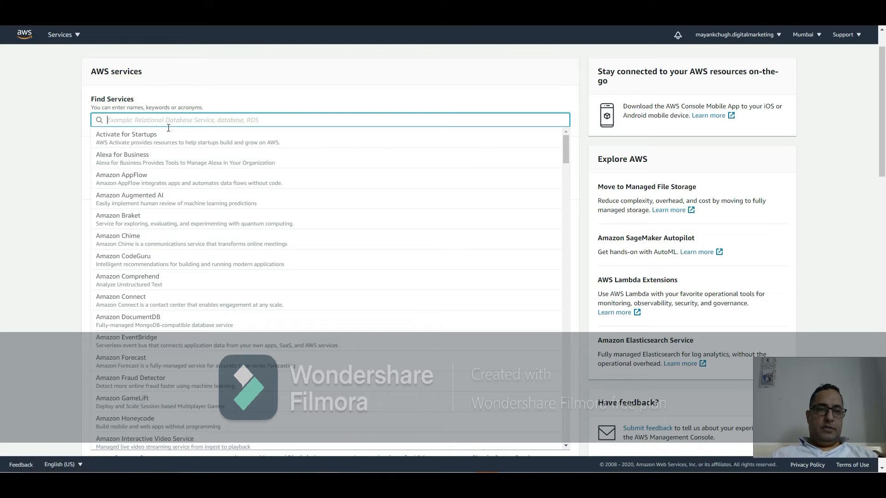
pyautogui.click(161, 121)
pyautogui.write('Ec2')
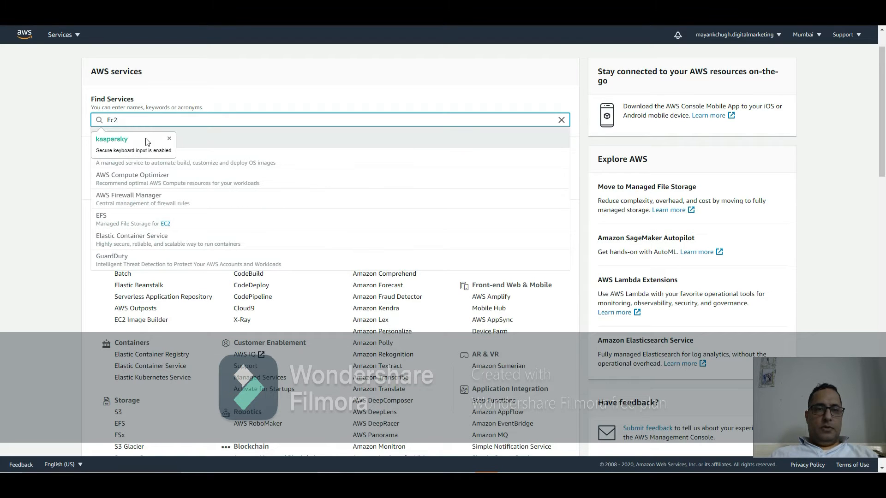
pyautogui.click(216, 147)
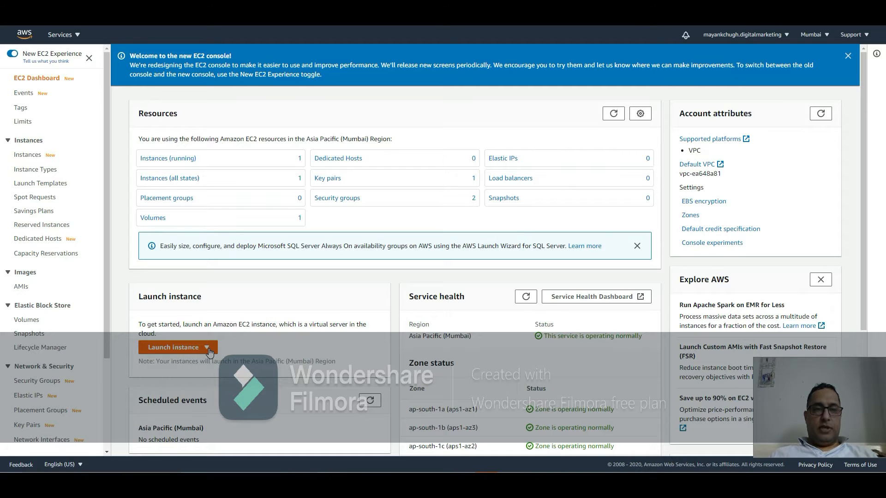
# Step: Start the Launch instance wizard from the EC2 dashboard
pyautogui.click(181, 351)
pyautogui.click(181, 350)
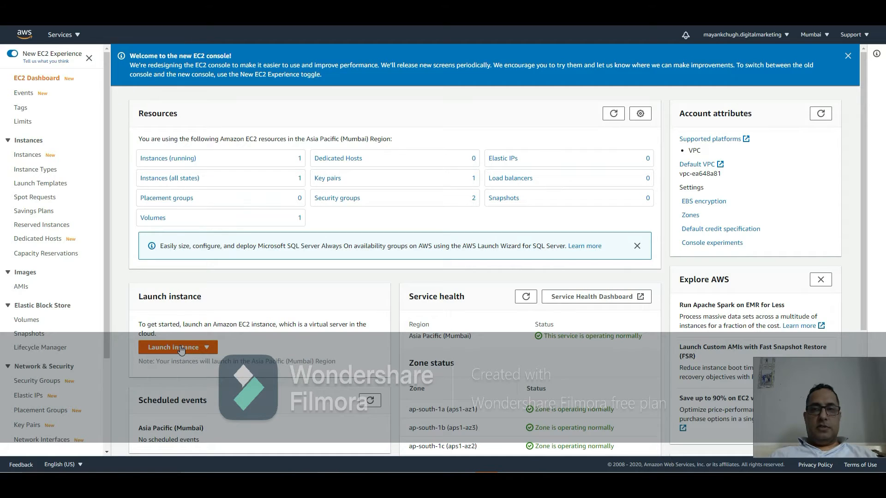
pyautogui.click(208, 352)
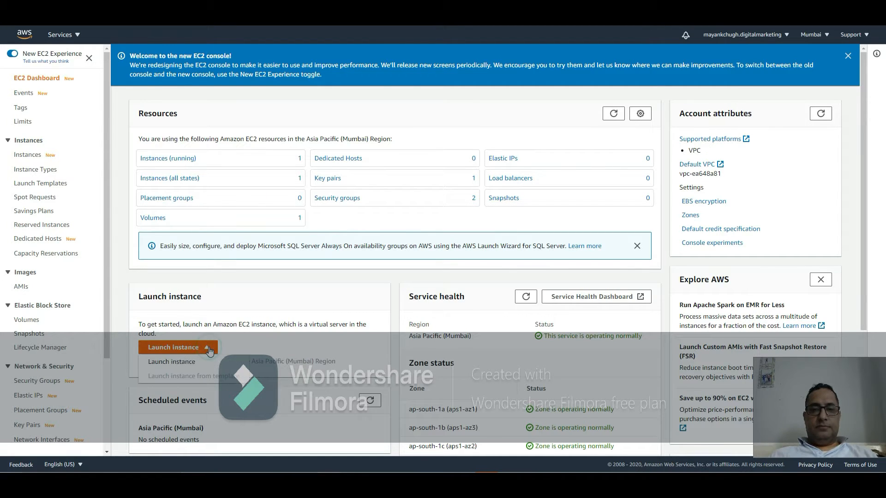
pyautogui.click(181, 361)
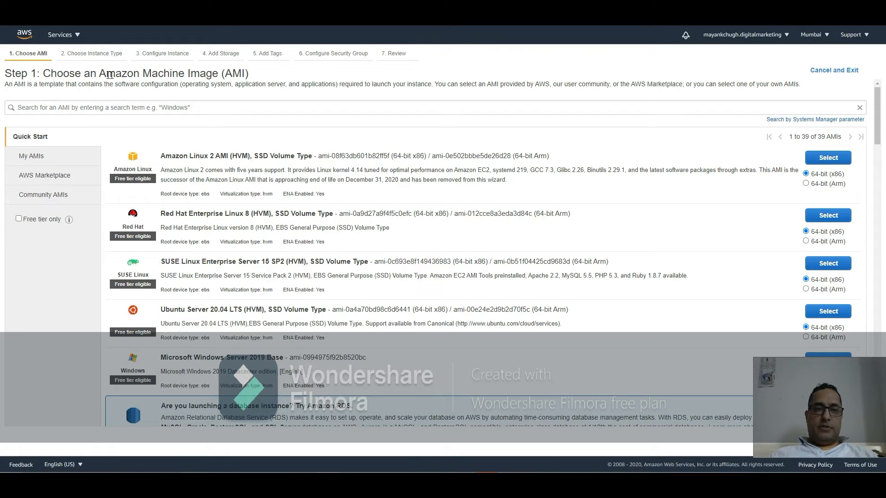
# Step: Browse the Quick Start list of Amazon Machine Images
pyautogui.moveTo(99, 75); pyautogui.dragTo(255, 78)
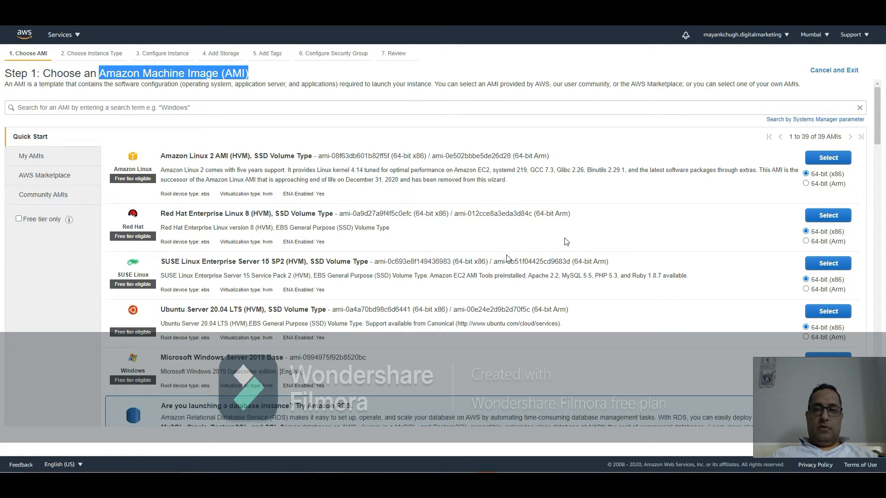
pyautogui.scroll(-1, 502, 260)
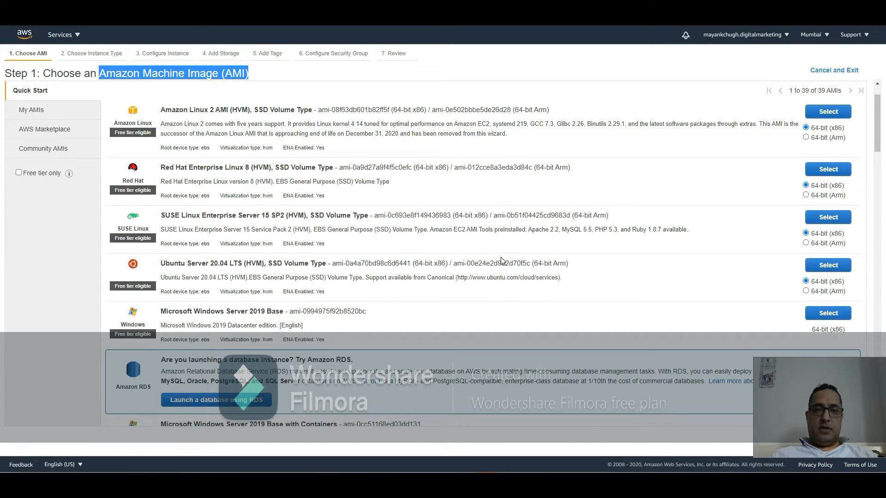
pyautogui.scroll(-1, 502, 261)
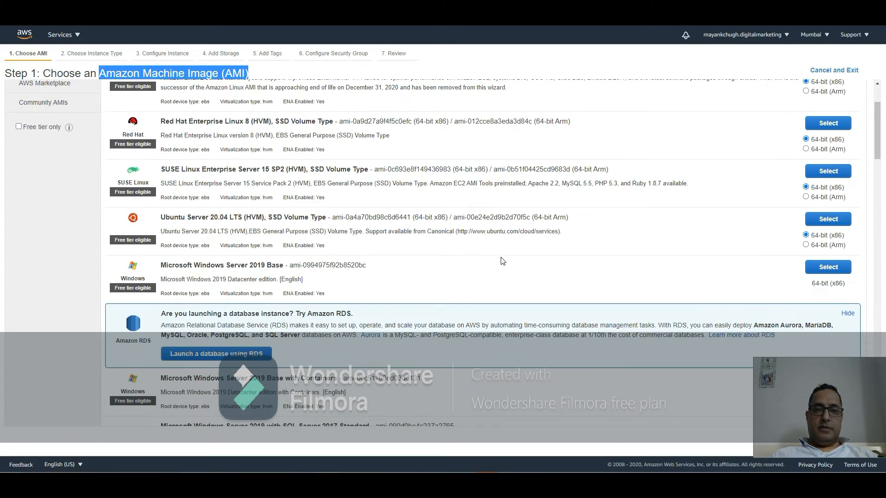
pyautogui.scroll(-1, 503, 261)
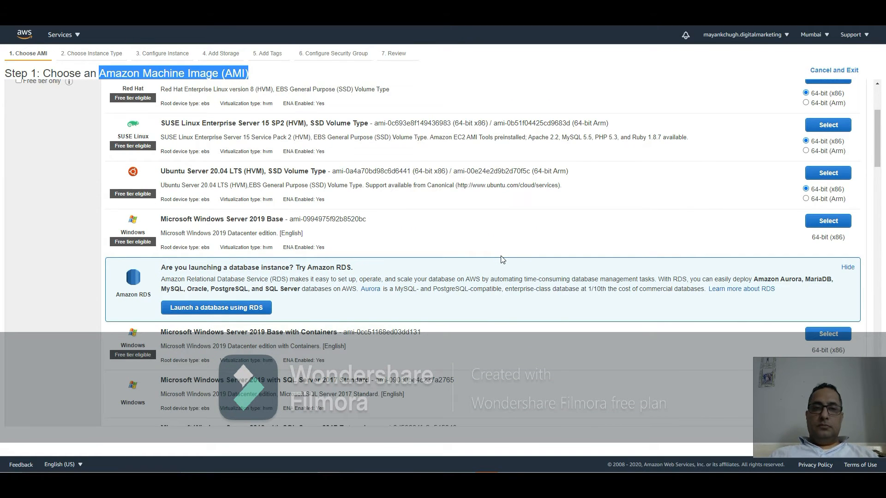
pyautogui.scroll(-1, 503, 260)
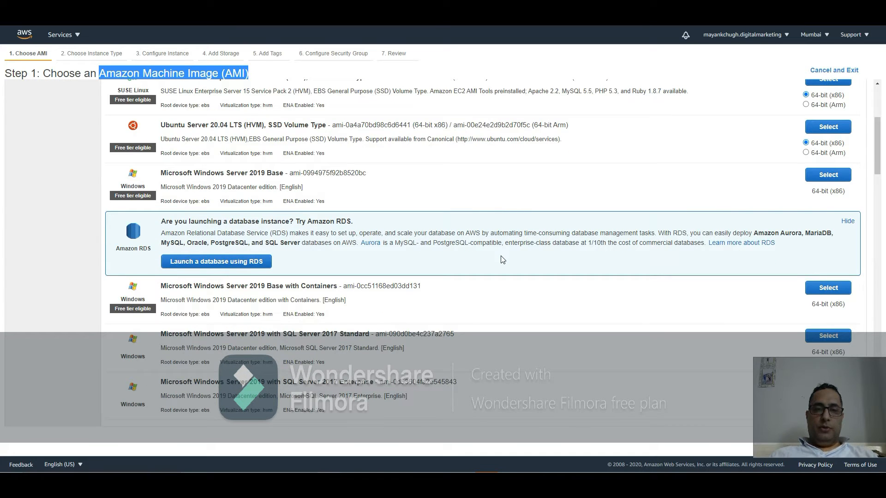
pyautogui.scroll(-4, 503, 260)
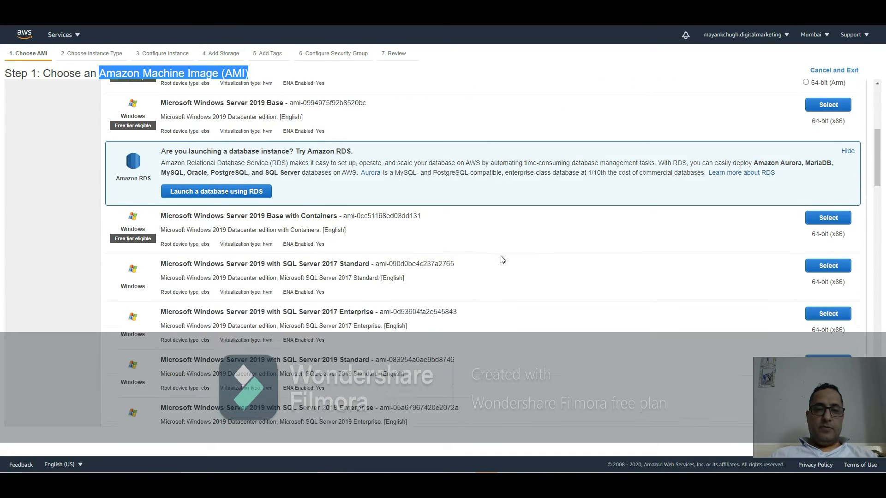
pyautogui.scroll(-11, 502, 260)
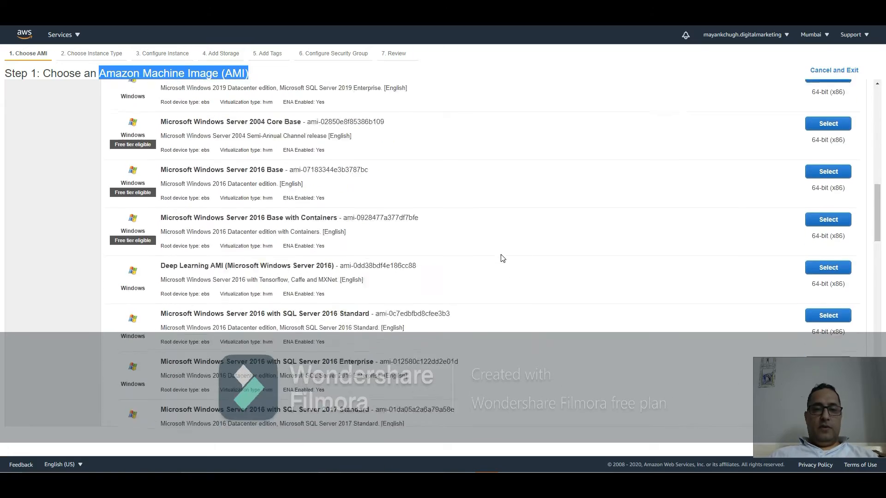
pyautogui.scroll(-7, 503, 257)
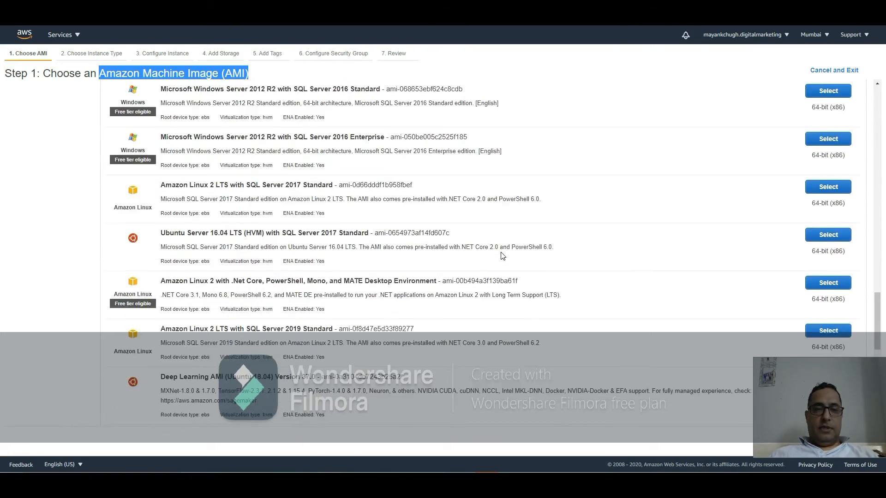
pyautogui.scroll(18, 502, 256)
pyautogui.scroll(12, 503, 255)
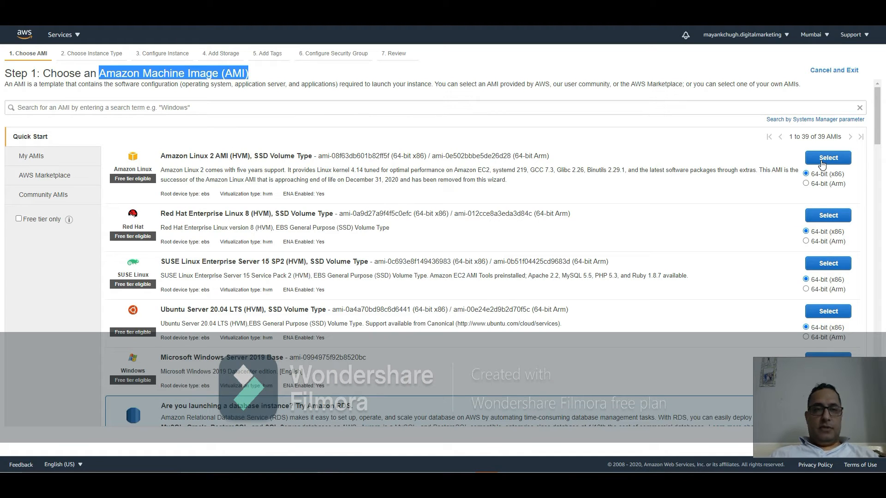
# Step: Browse the My AMIs and AWS Marketplace catalogs and search them for wordpress
pyautogui.click(32, 158)
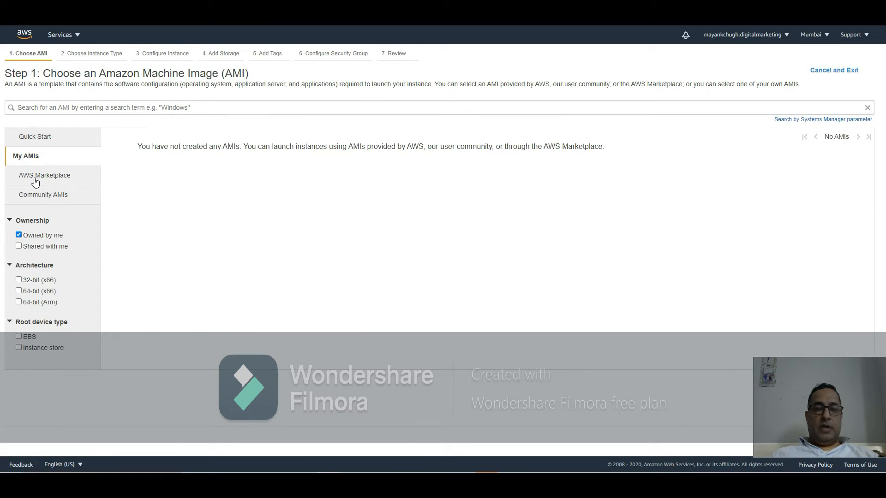
pyautogui.click(36, 181)
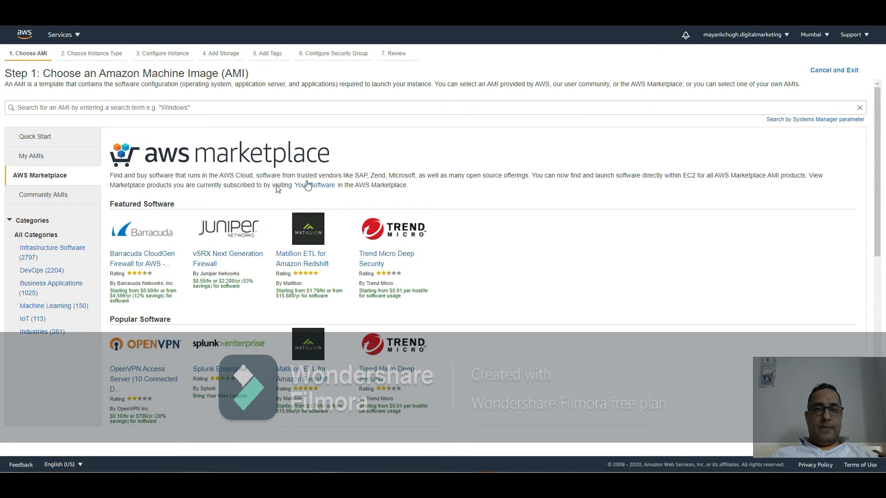
pyautogui.click(204, 110)
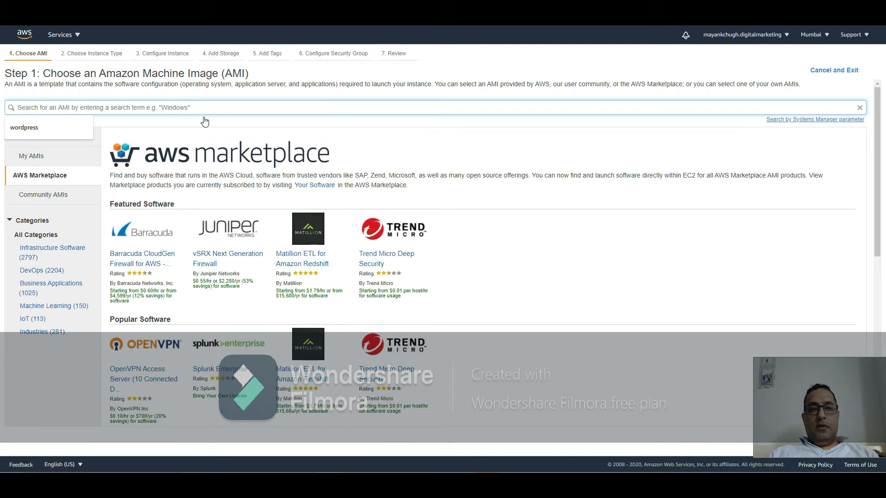
pyautogui.press('Down')
pyautogui.press('Return')
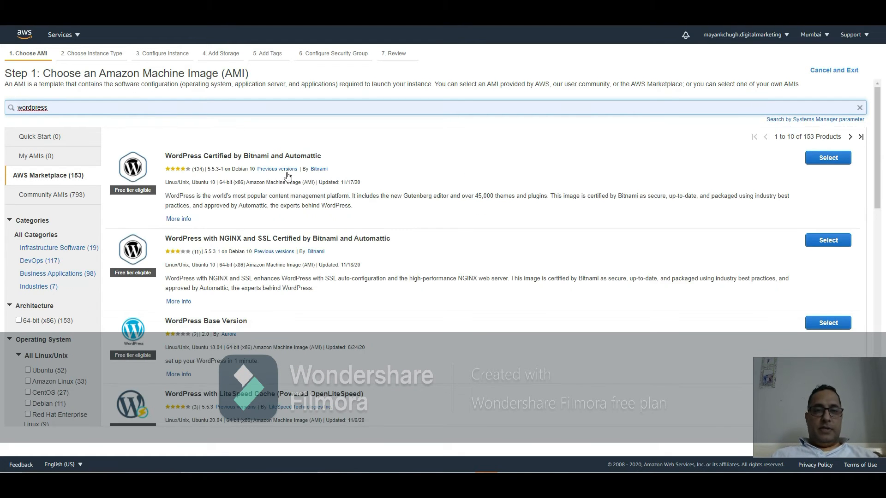
# Step: Compare the wordpress search results in the Quick Start, My AMIs and AWS Marketplace catalogs
pyautogui.doubleClick(101, 109)
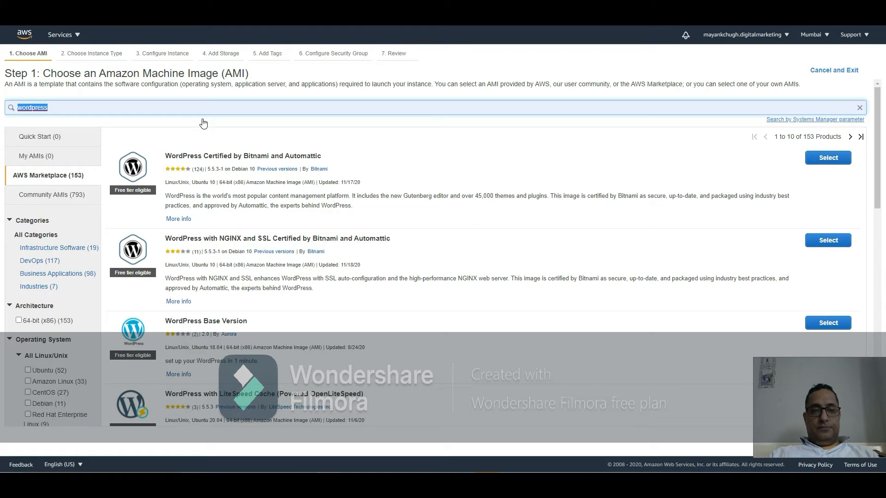
pyautogui.click(41, 139)
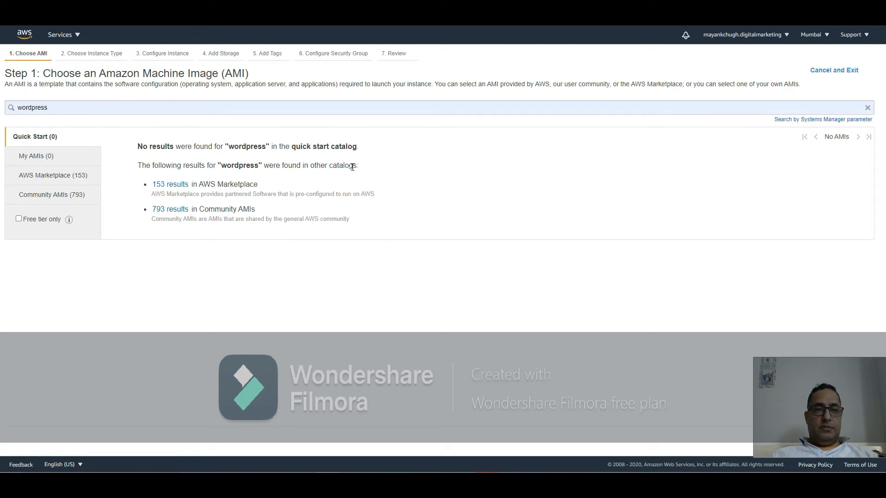
pyautogui.click(48, 156)
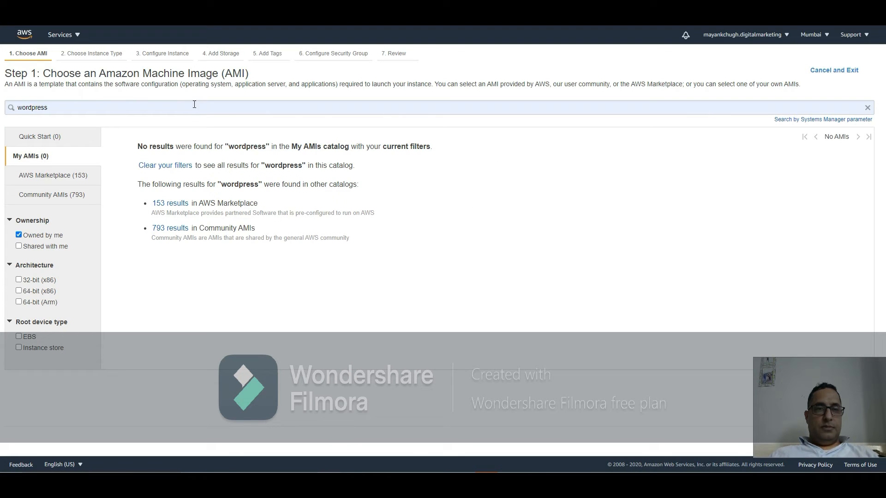
pyautogui.click(64, 179)
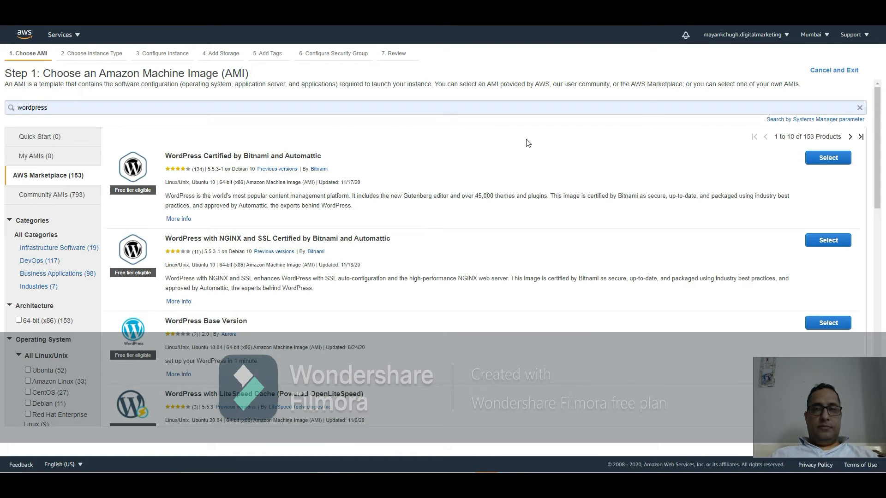
# Step: Clear the AMI search and select Amazon Linux 2 AMI (HVM), SSD Volume Type from Quick Start
pyautogui.click(860, 108)
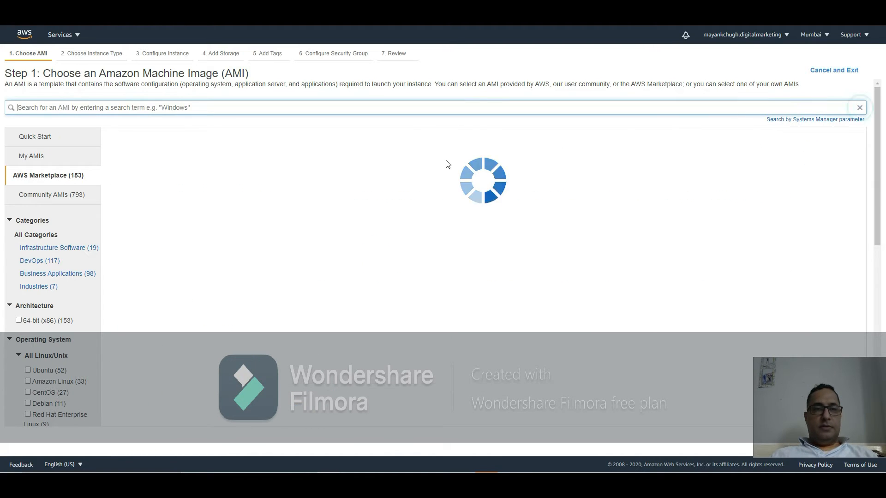
pyautogui.click(43, 136)
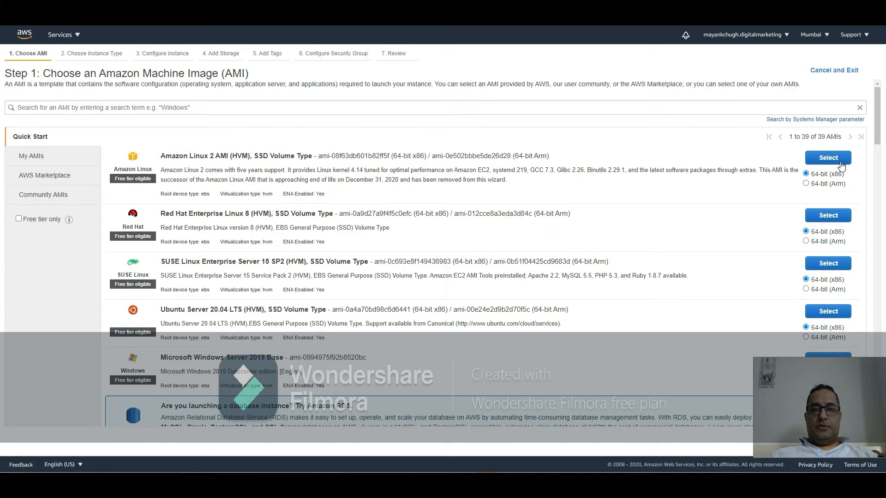
pyautogui.click(828, 158)
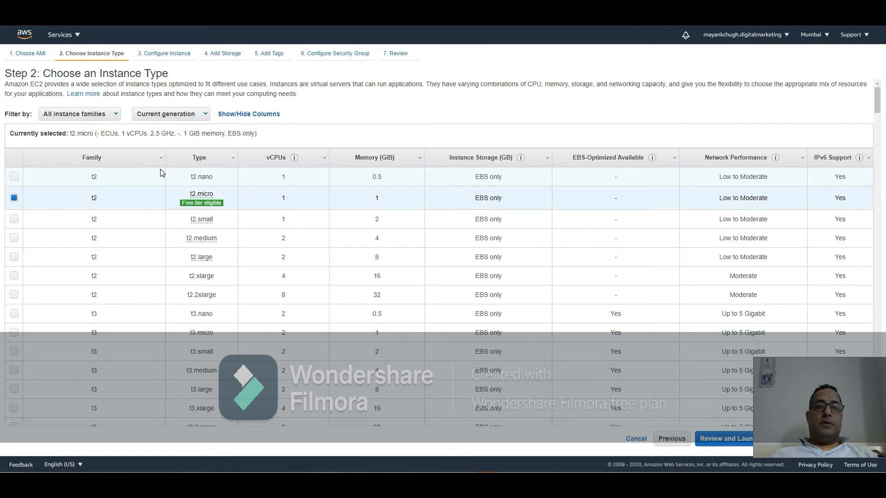
# Step: Examine the specifications of the preselected t2.micro instance type
pyautogui.moveTo(193, 205)
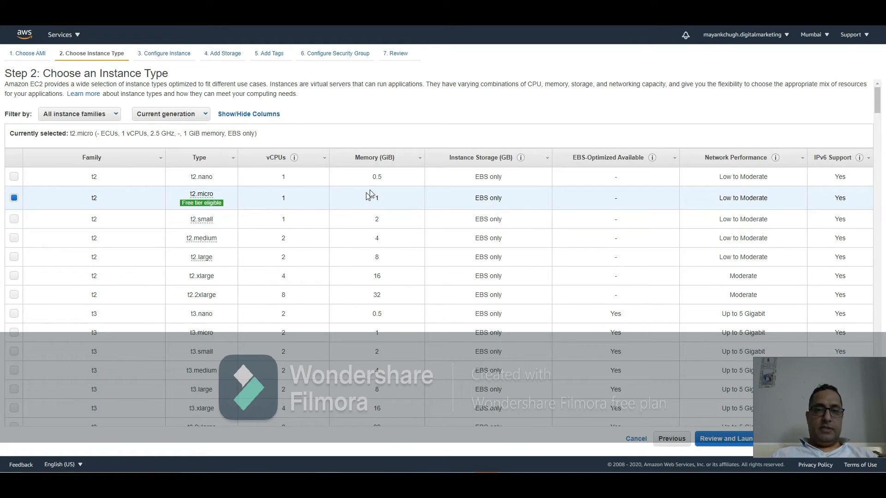
pyautogui.moveTo(386, 198); pyautogui.dragTo(366, 198)
pyautogui.moveTo(307, 198); pyautogui.dragTo(273, 198)
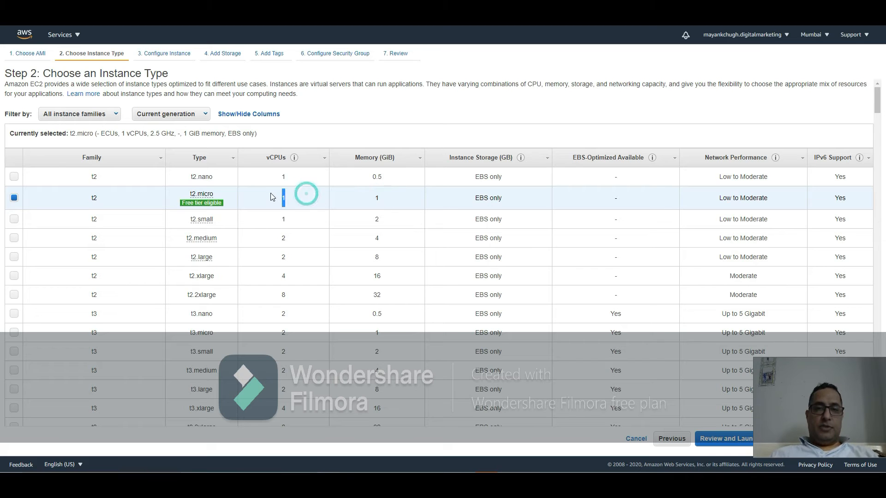
pyautogui.moveTo(113, 198); pyautogui.dragTo(89, 199)
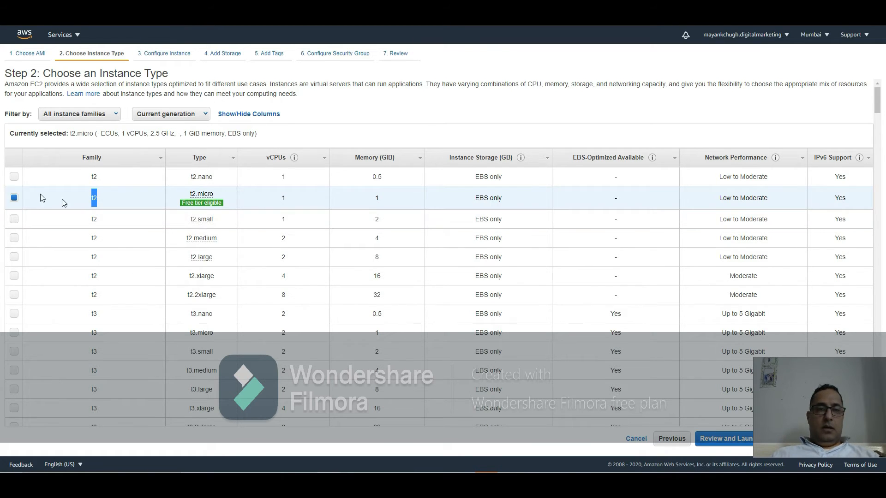
pyautogui.click(102, 207)
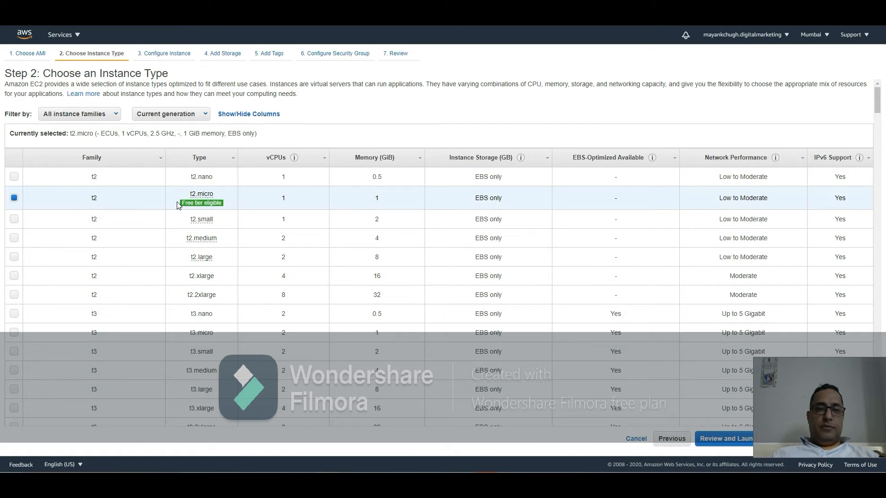
# Step: Scroll through the full list of instance types to compare families, vCPUs, memory and network performance
pyautogui.click(236, 198)
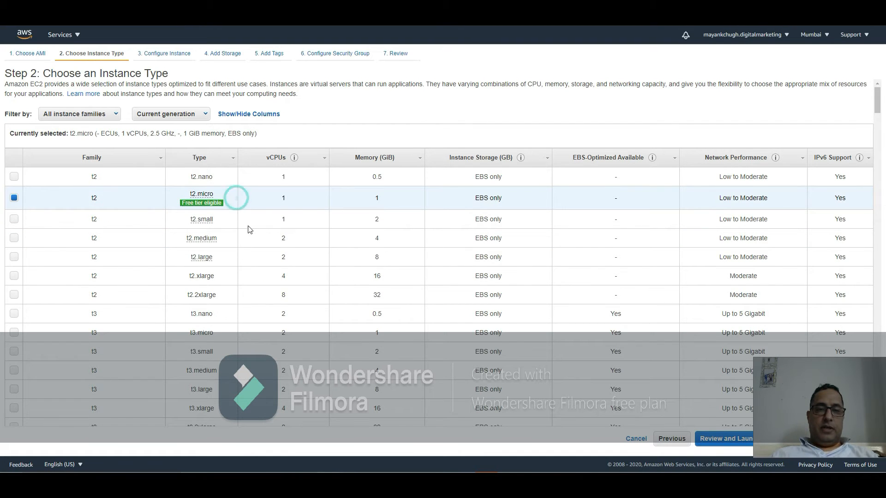
pyautogui.scroll(-4, 248, 229)
pyautogui.scroll(-1, 251, 237)
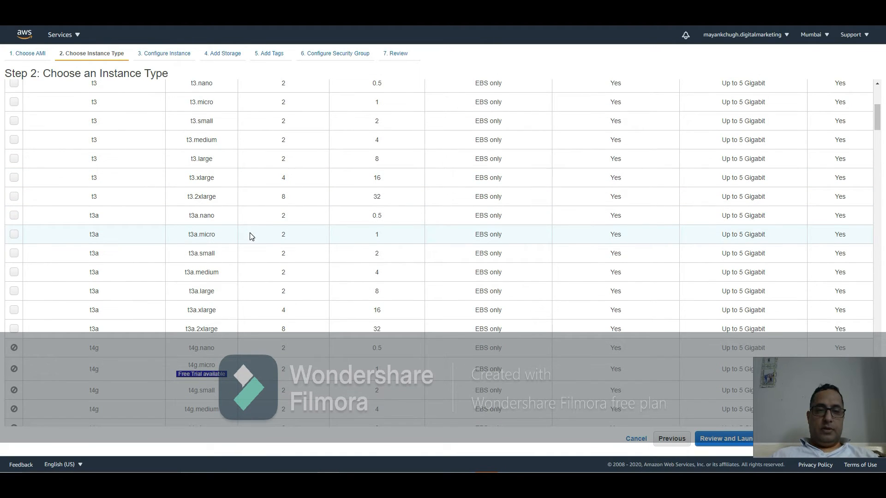
pyautogui.scroll(-1, 252, 236)
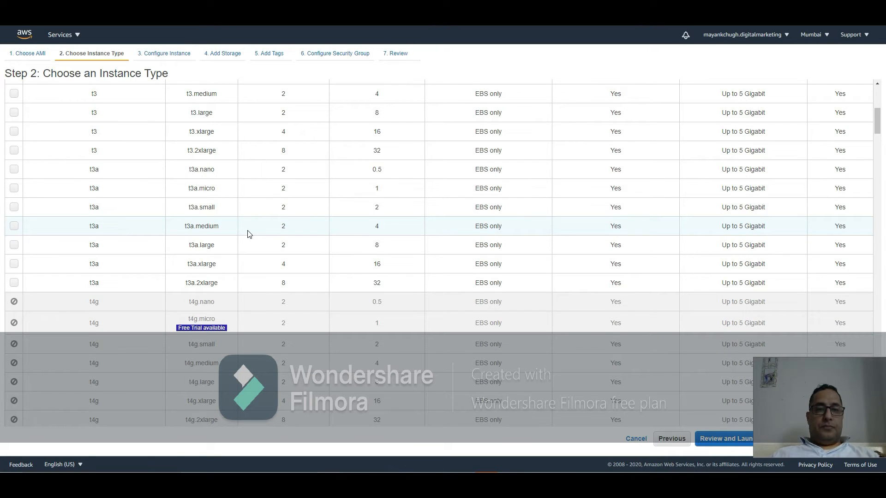
pyautogui.scroll(-6, 248, 233)
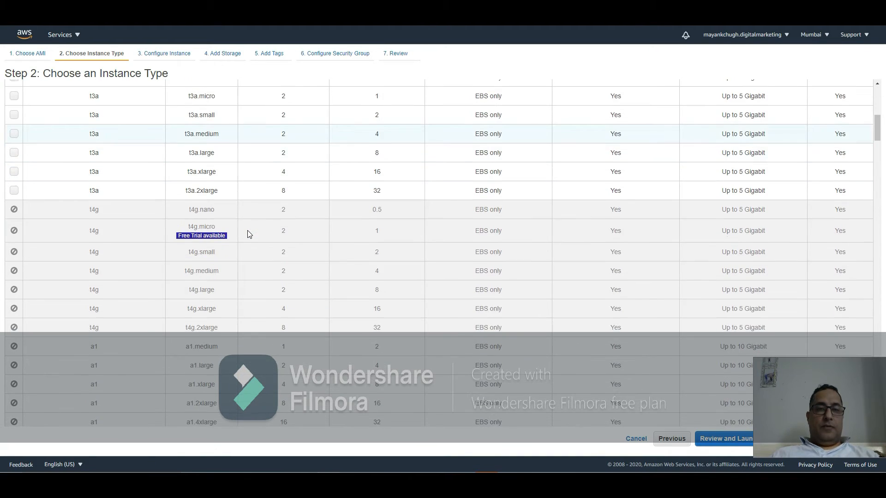
pyautogui.scroll(-11, 248, 233)
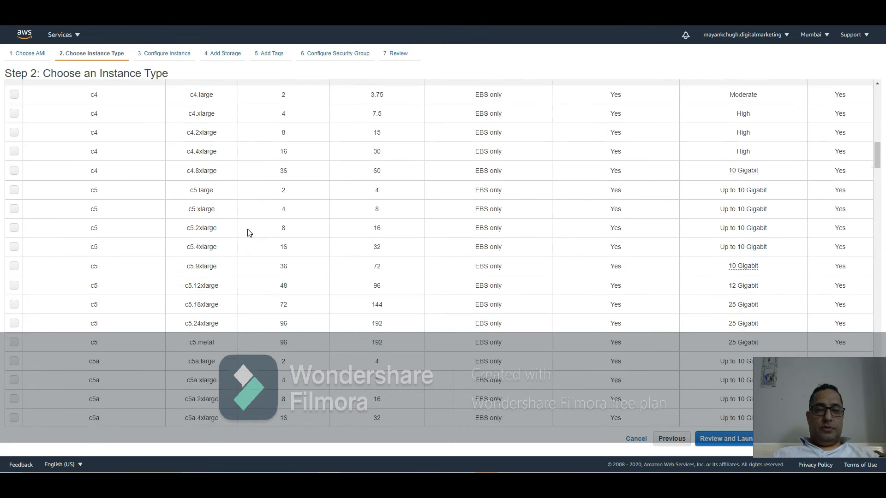
pyautogui.scroll(-12, 248, 233)
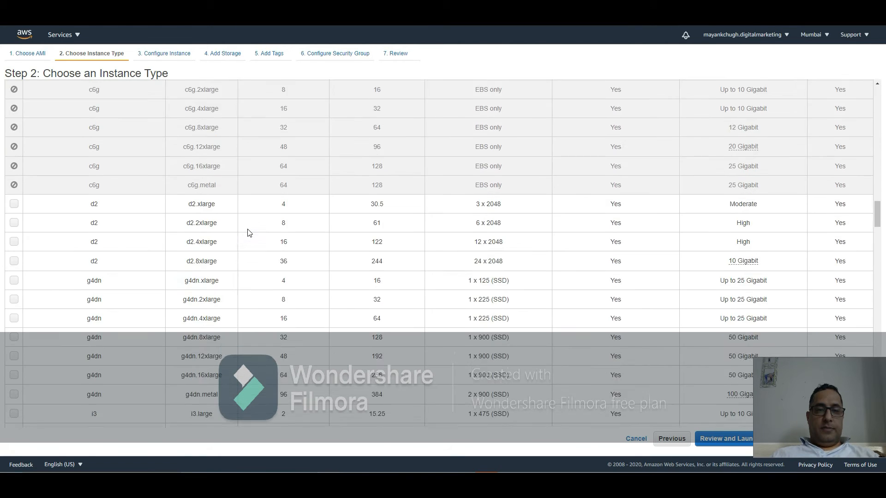
pyautogui.scroll(-3, 248, 233)
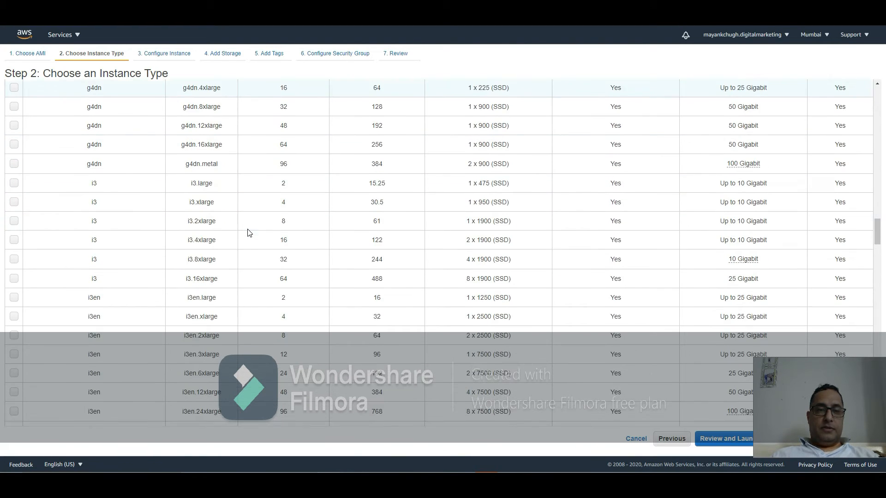
pyautogui.scroll(-7, 248, 233)
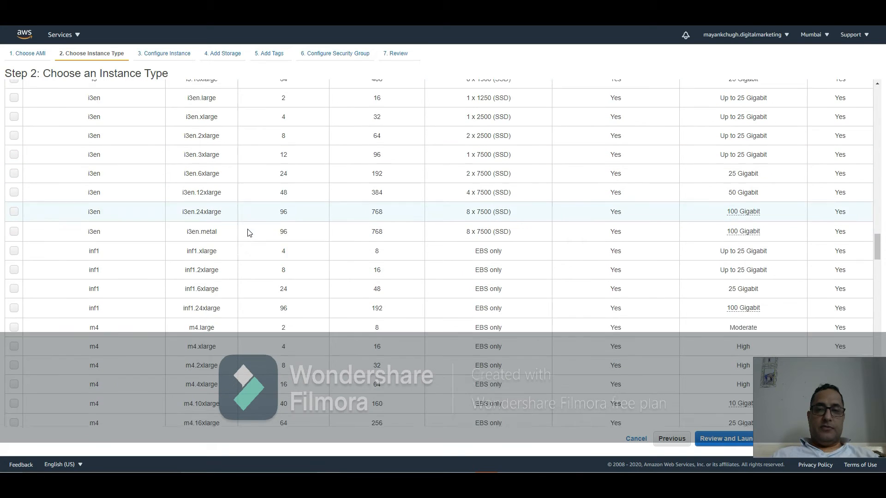
pyautogui.scroll(-8, 248, 233)
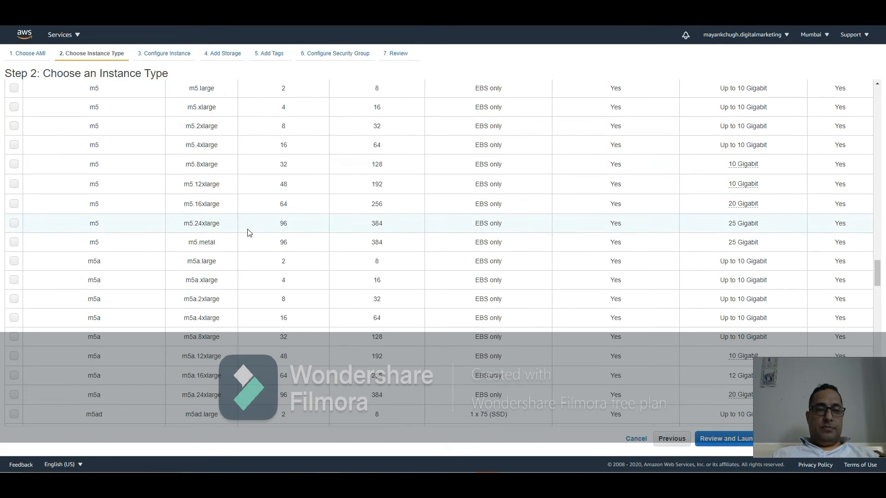
pyautogui.scroll(-5, 247, 233)
pyautogui.scroll(11, 248, 232)
pyautogui.scroll(20, 248, 230)
pyautogui.scroll(-3, 248, 230)
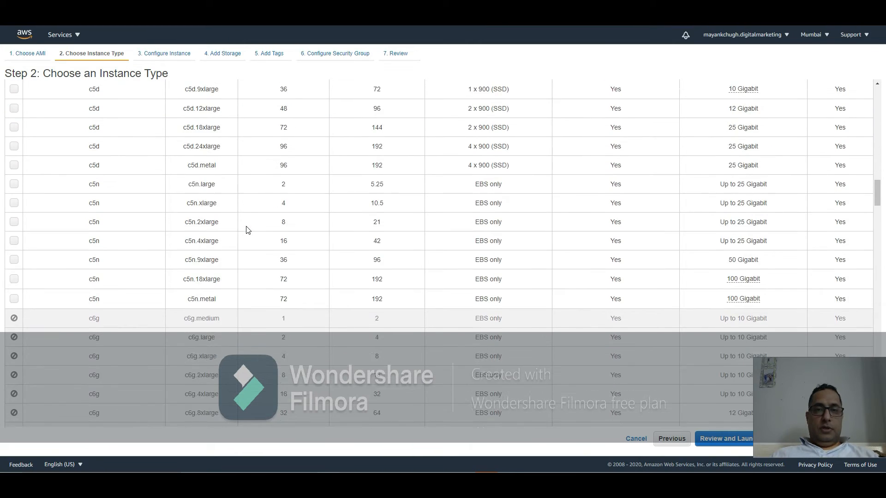
pyautogui.scroll(16, 248, 230)
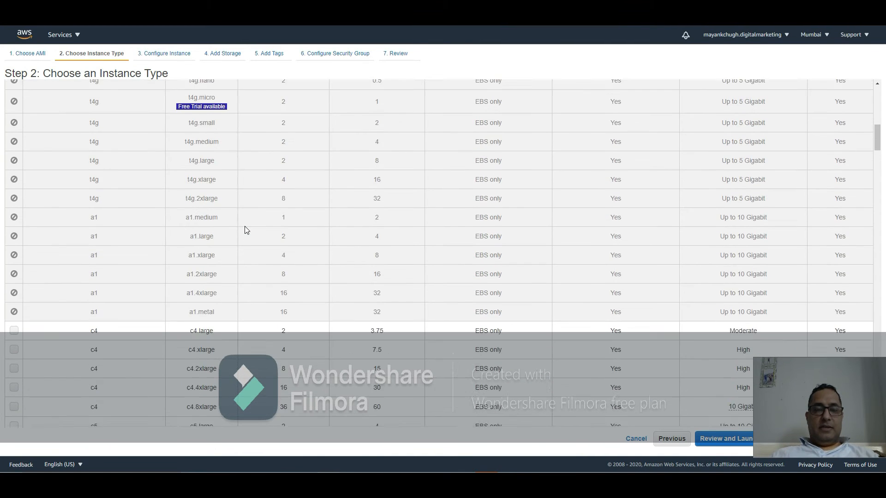
pyautogui.scroll(5, 247, 230)
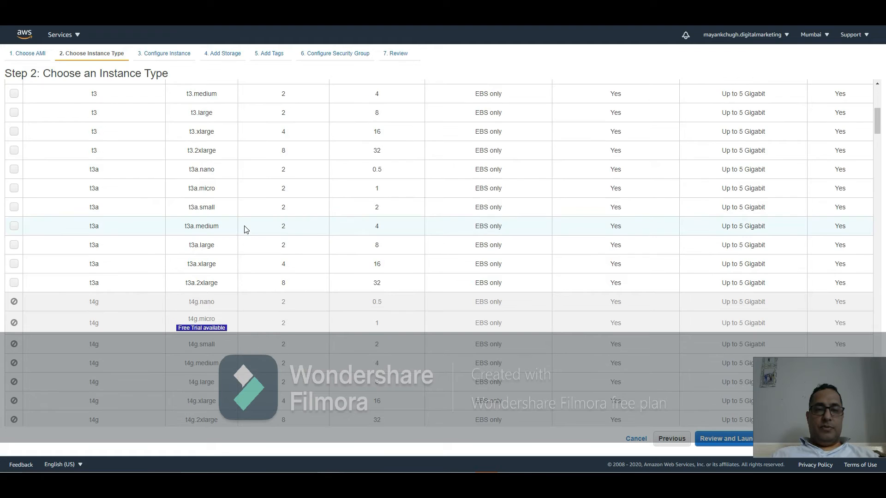
pyautogui.scroll(6, 246, 229)
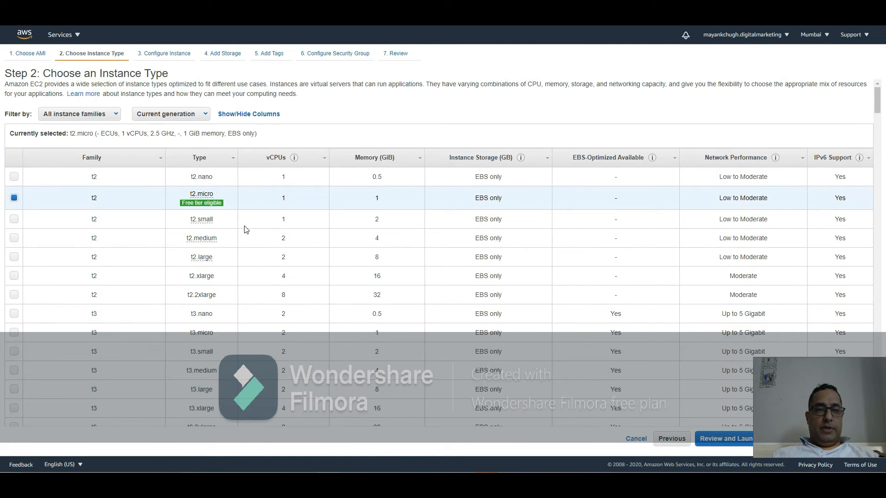
pyautogui.scroll(-3, 246, 230)
pyautogui.scroll(3, 245, 229)
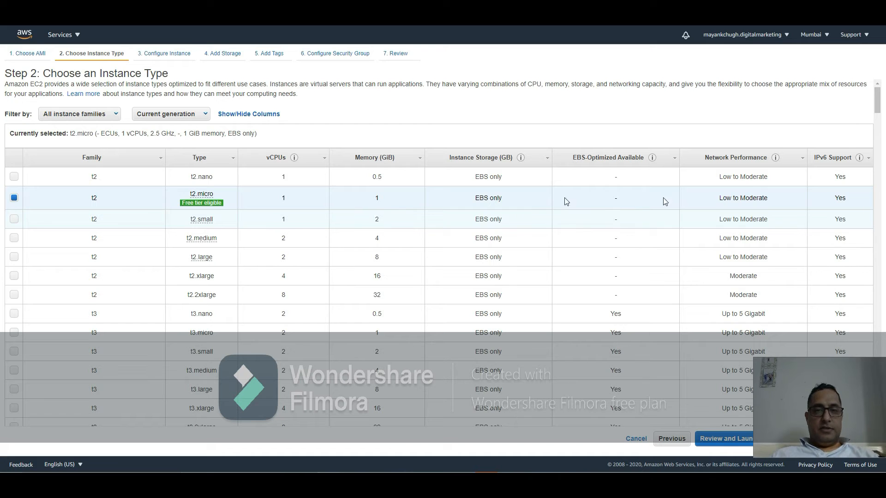
# Step: Keep t2.micro and continue to the instance details configuration
pyautogui.moveTo(859, 382); pyautogui.dragTo(570, 383)
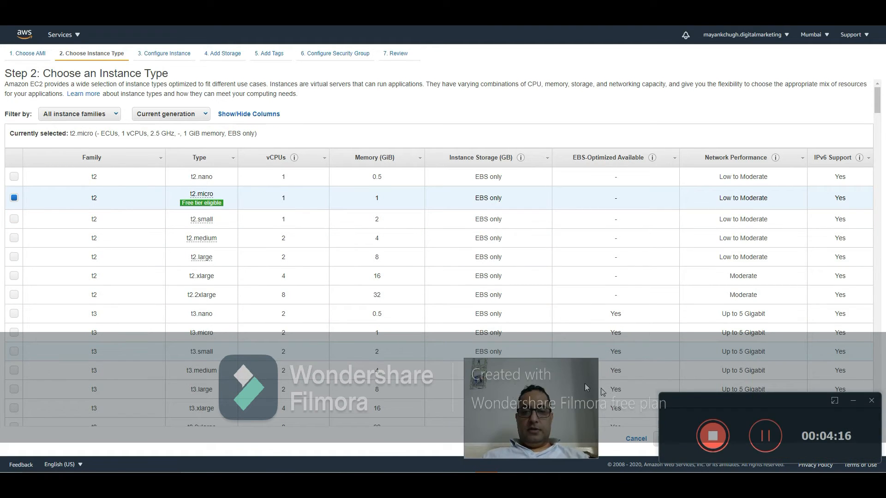
pyautogui.click(853, 400)
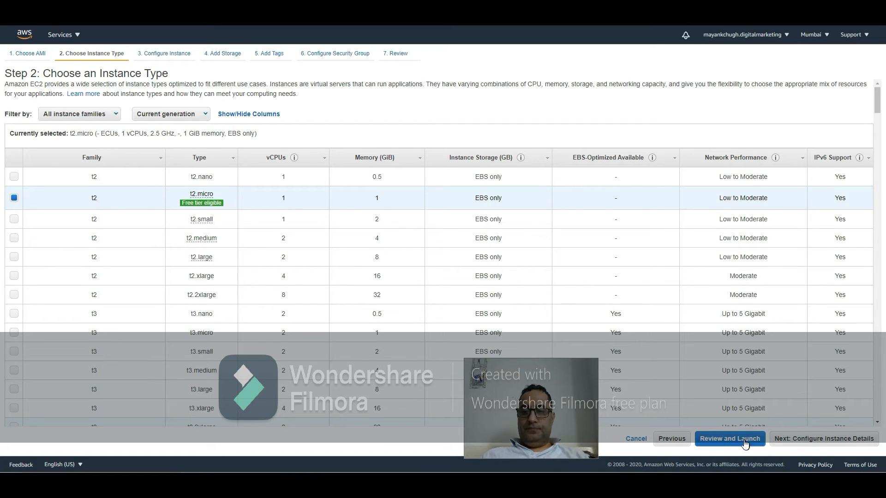
pyautogui.click(803, 445)
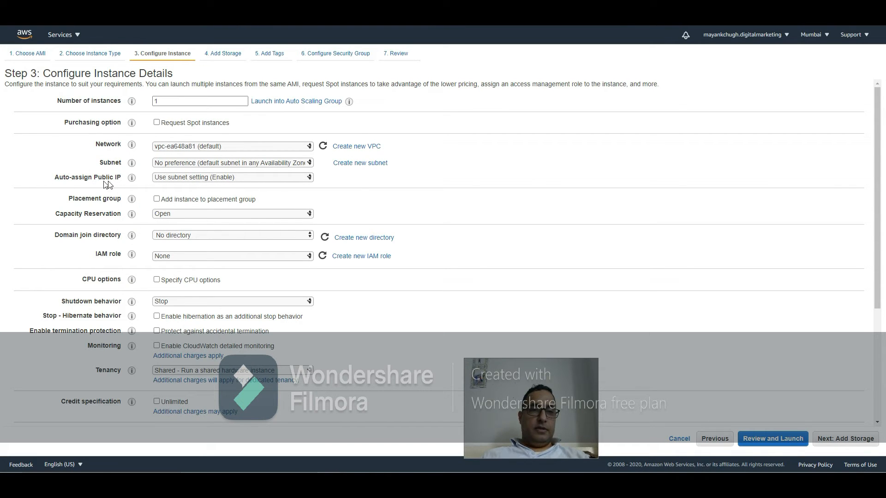
# Step: Try choosing the subnet in ap-south-1a, then set the subnet back to No preference
pyautogui.click(251, 166)
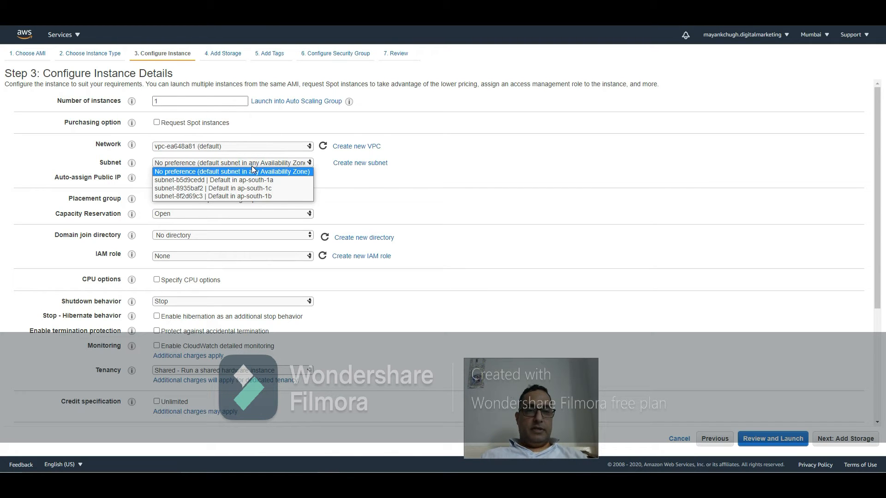
pyautogui.click(251, 166)
pyautogui.click(252, 166)
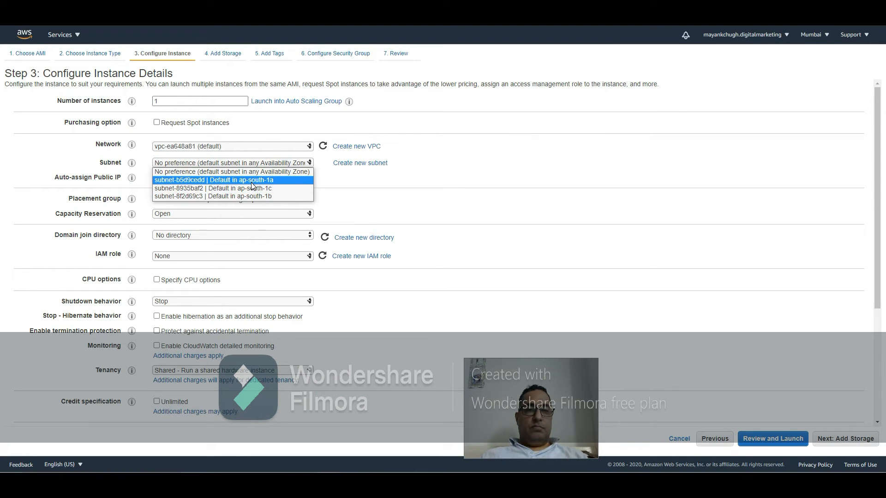
pyautogui.click(253, 172)
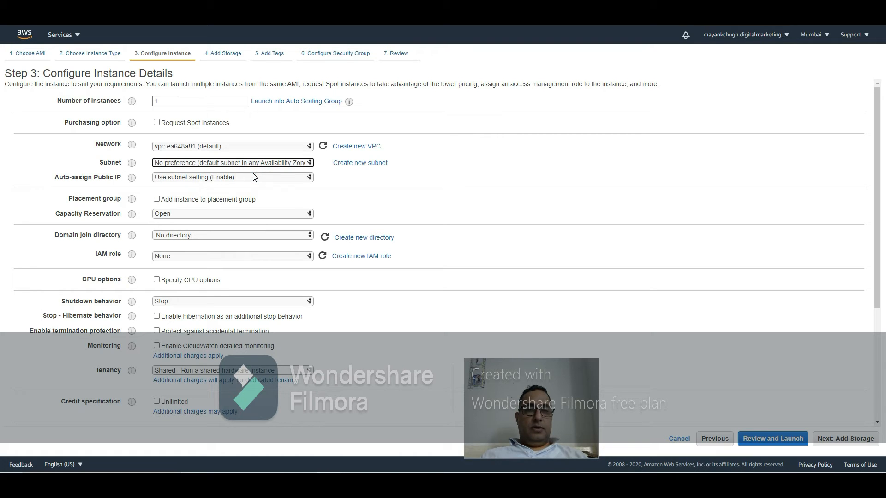
pyautogui.click(255, 163)
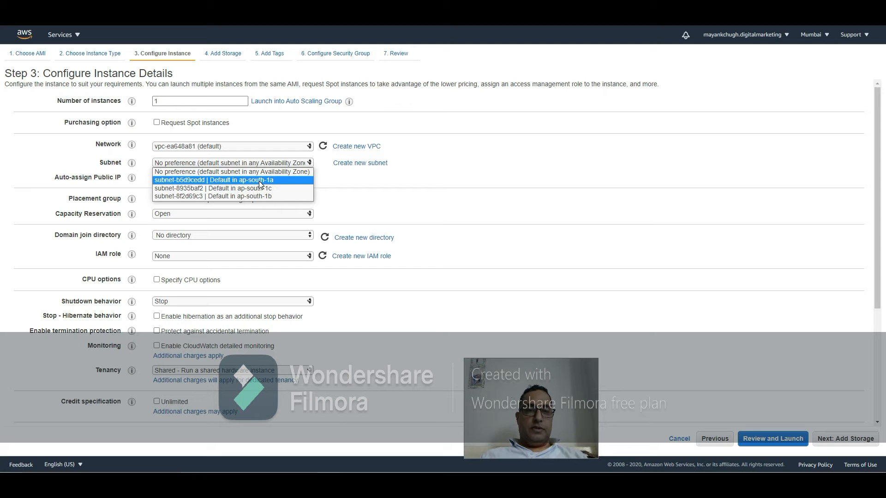
pyautogui.click(261, 183)
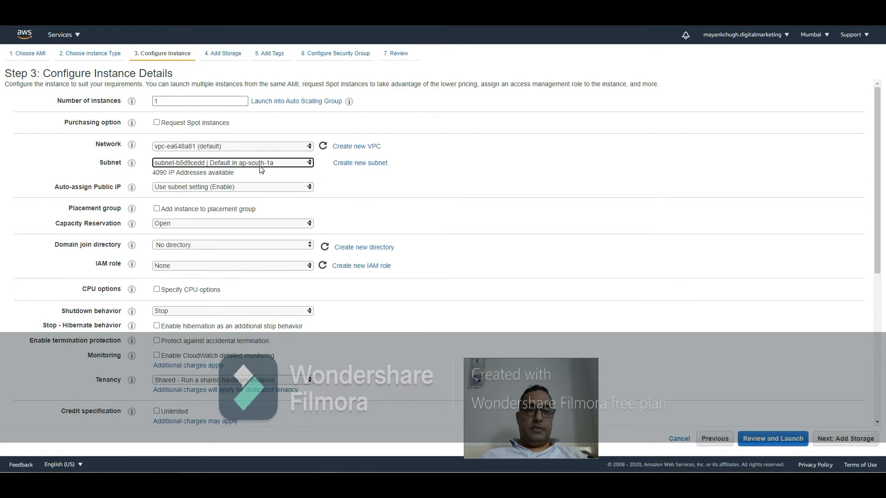
pyautogui.click(261, 164)
pyautogui.click(261, 173)
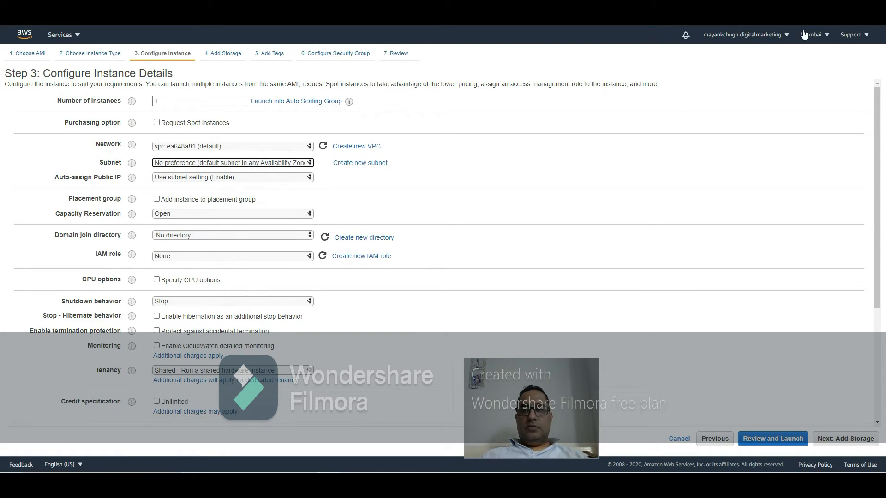
pyautogui.click(818, 37)
pyautogui.click(821, 37)
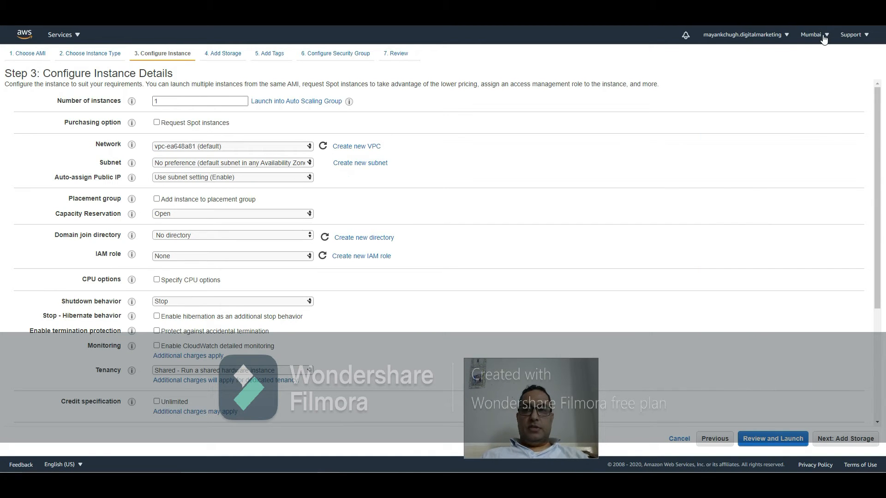
pyautogui.click(823, 36)
pyautogui.click(423, 188)
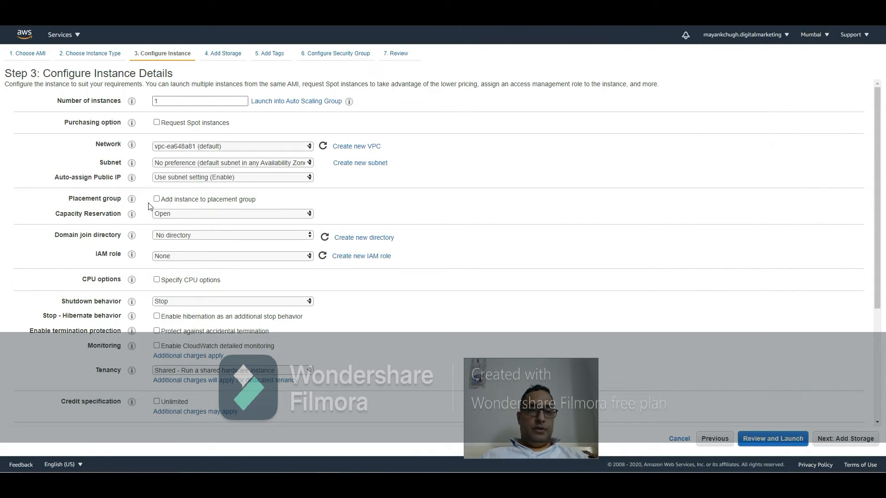
# Step: Review the instance detail options, including domain join directory, IAM role, file systems, advanced details and network
pyautogui.click(253, 240)
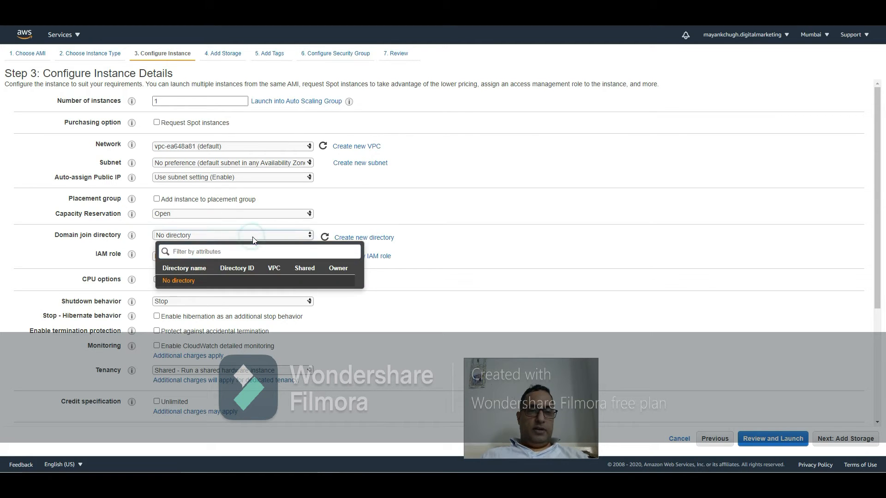
pyautogui.click(397, 210)
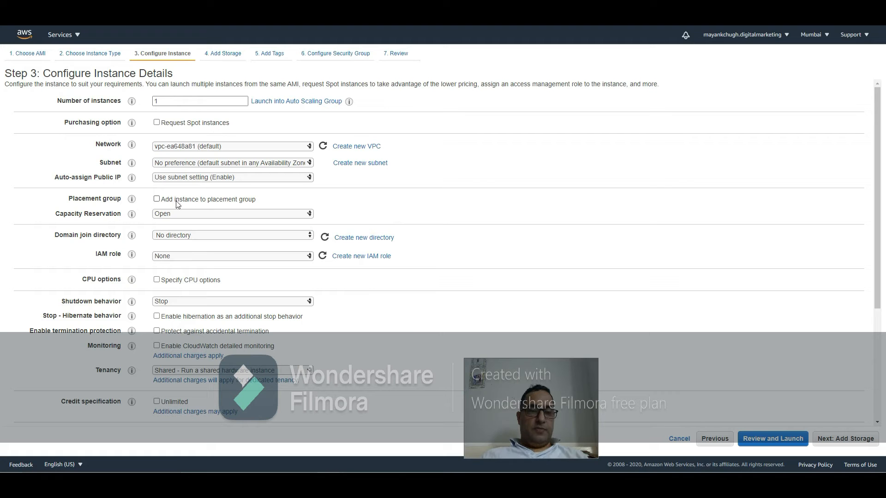
pyautogui.scroll(-1, 194, 227)
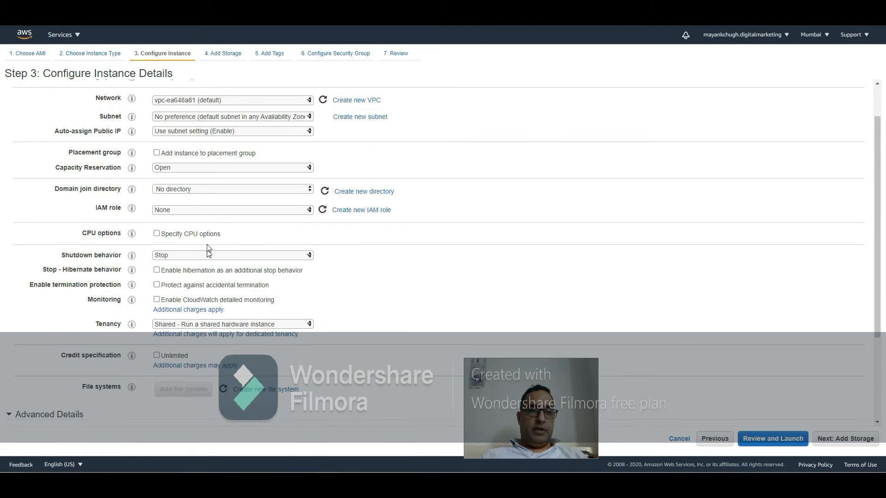
pyautogui.click(238, 213)
pyautogui.click(238, 213)
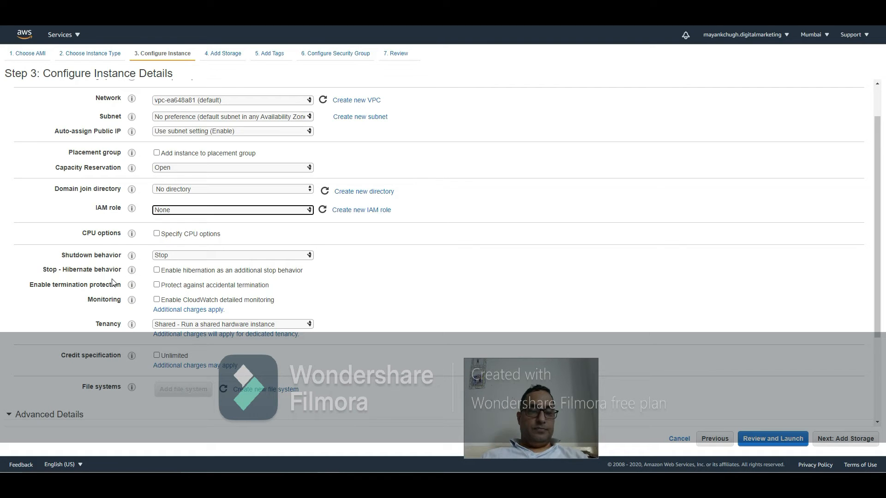
pyautogui.scroll(-1, 198, 288)
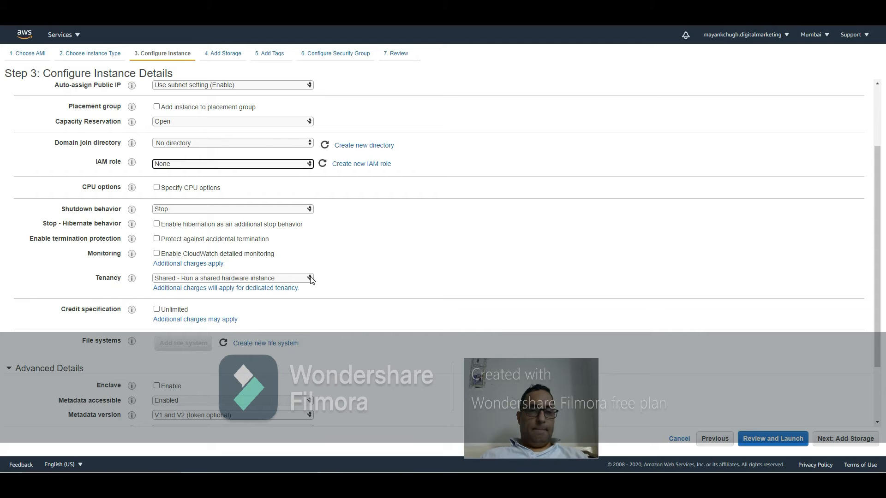
pyautogui.scroll(-2, 275, 228)
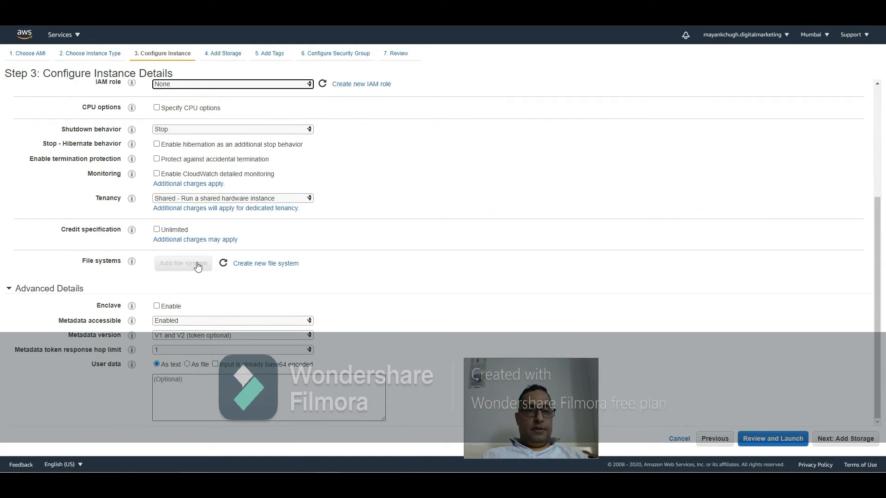
pyautogui.click(183, 390)
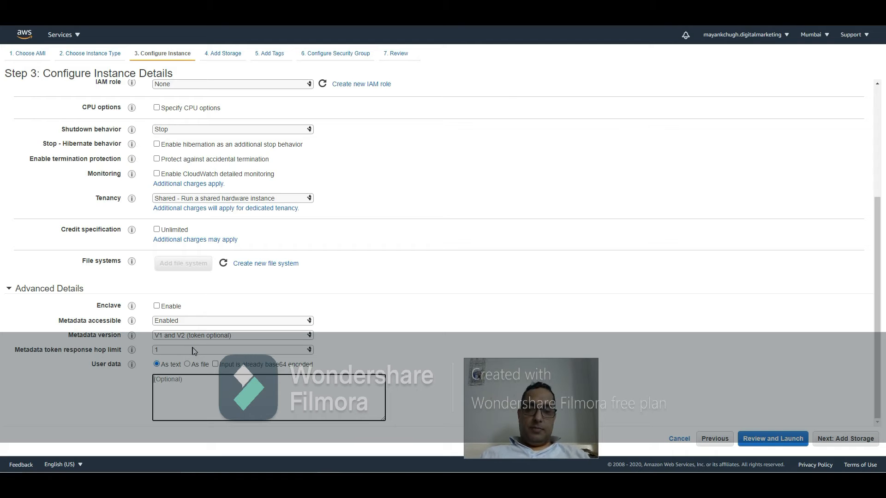
pyautogui.click(174, 384)
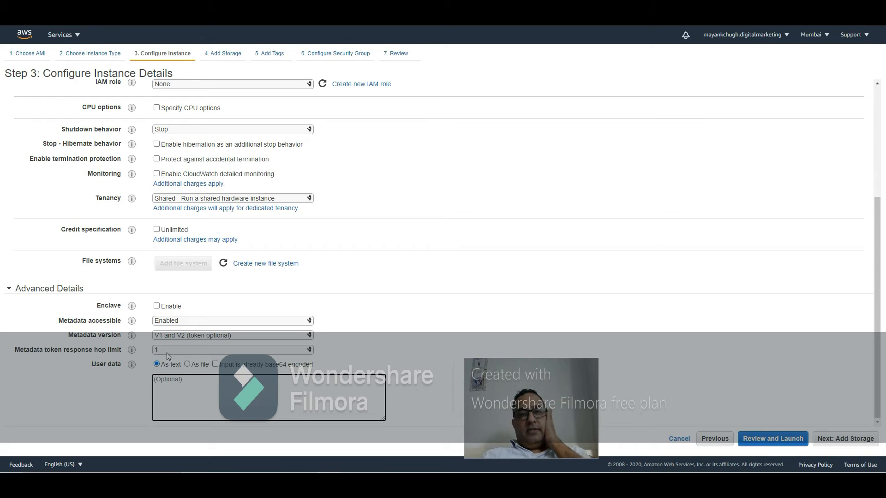
pyautogui.scroll(4, 174, 339)
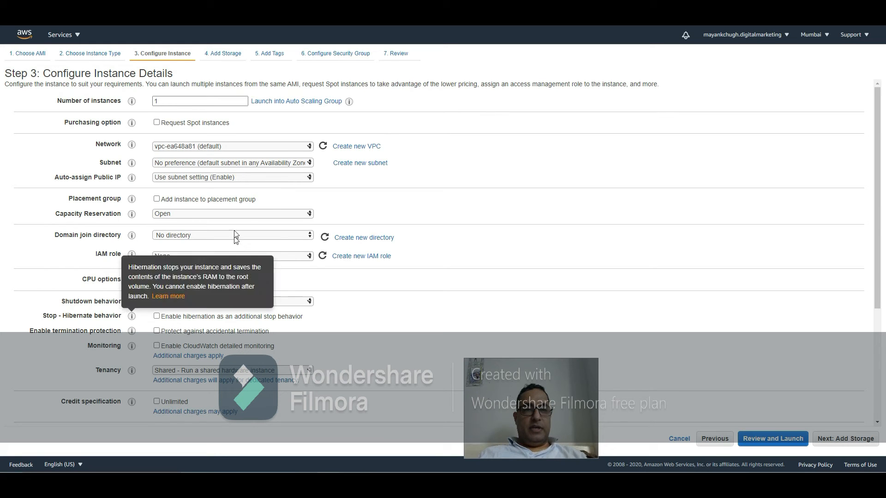
pyautogui.click(288, 147)
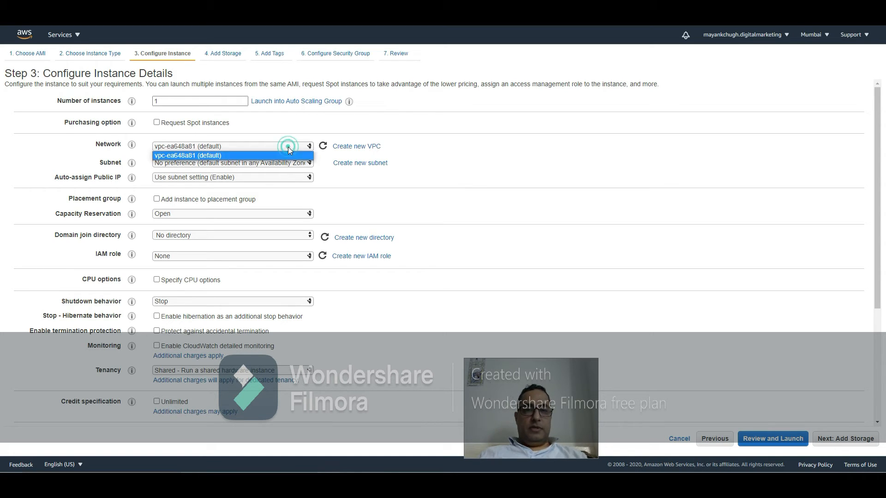
# Step: Leave the network on the default VPC with no subnet preference and continue to the storage settings
pyautogui.click(288, 147)
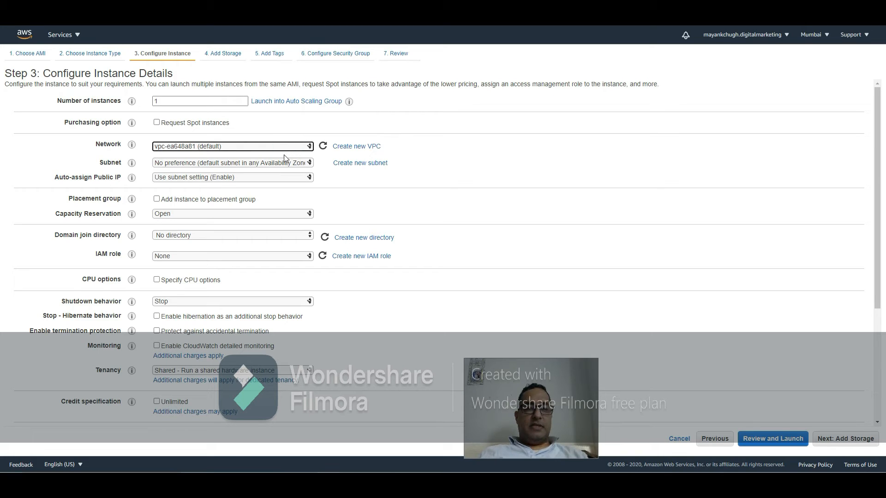
pyautogui.click(280, 163)
pyautogui.click(279, 163)
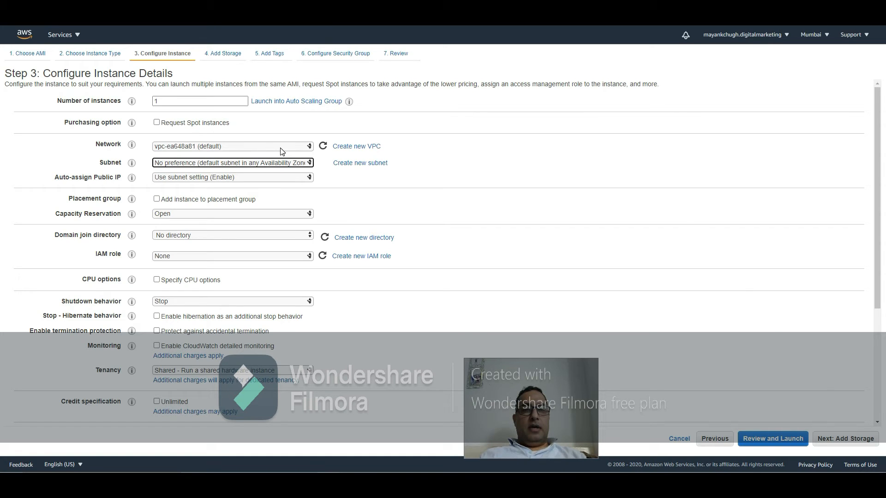
pyautogui.click(282, 149)
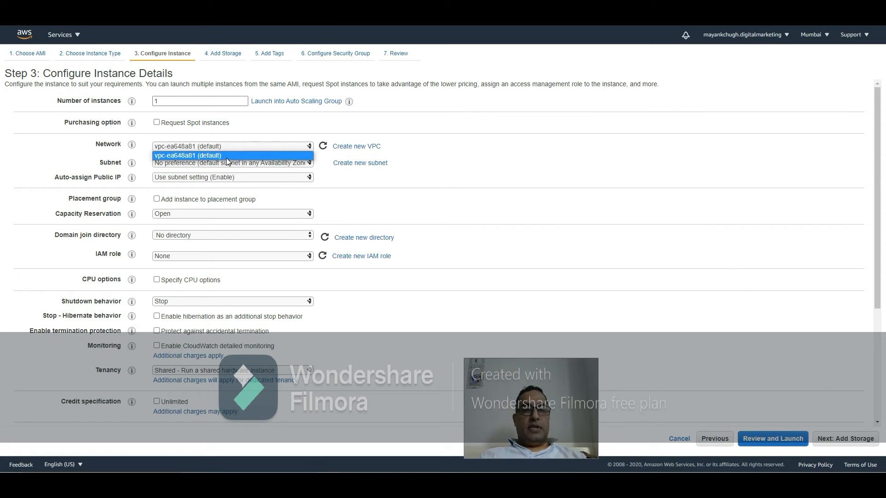
pyautogui.click(458, 170)
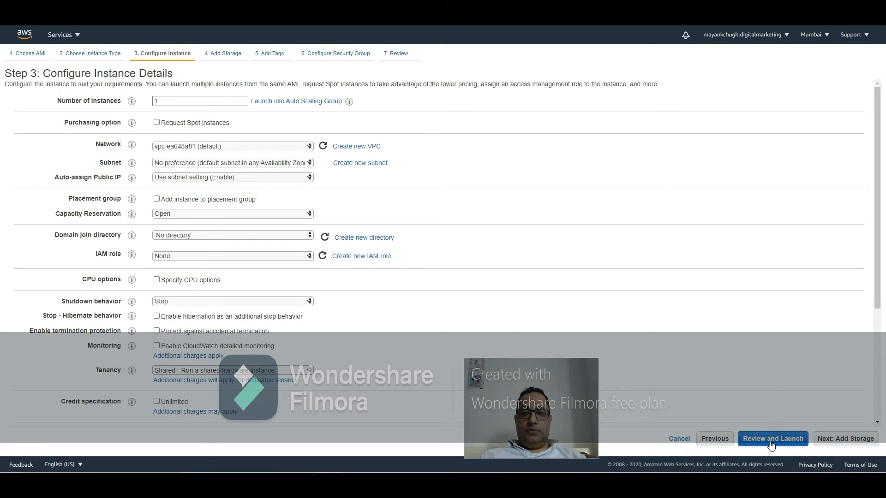
pyautogui.click(829, 443)
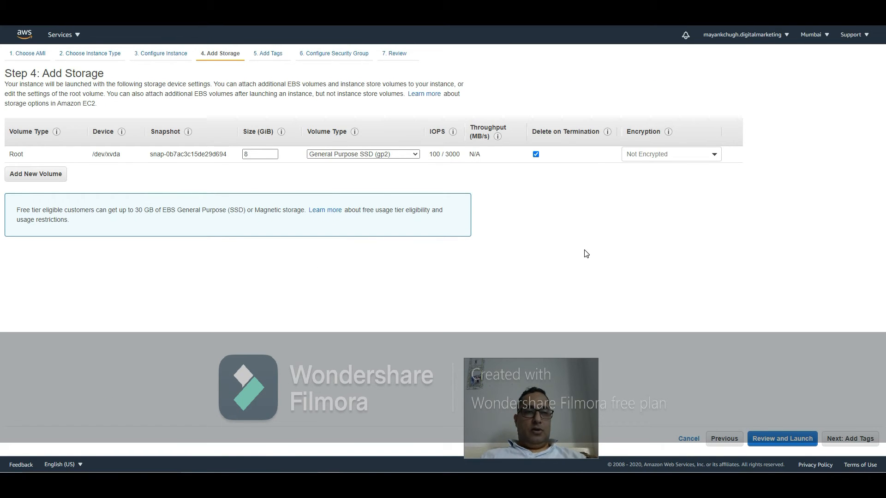
# Step: Keep the default root volume and add a tag with key HR and value HR gourp, then continue to security groups
pyautogui.click(864, 440)
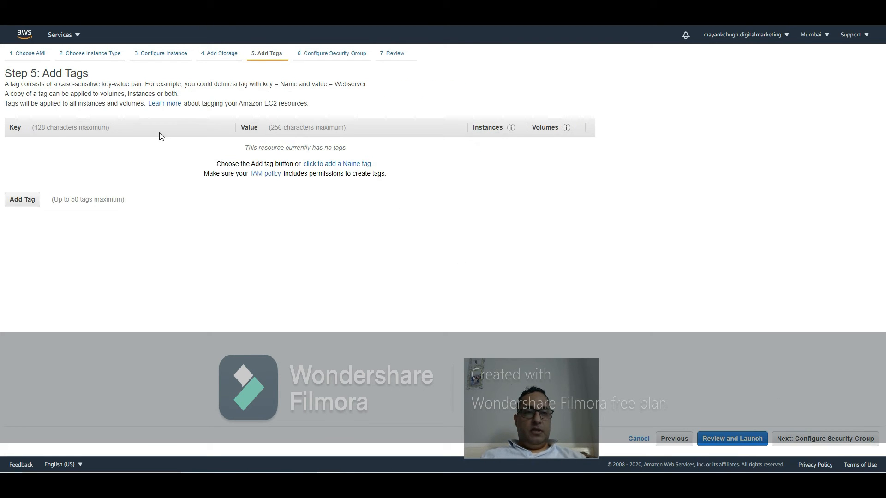
pyautogui.click(28, 201)
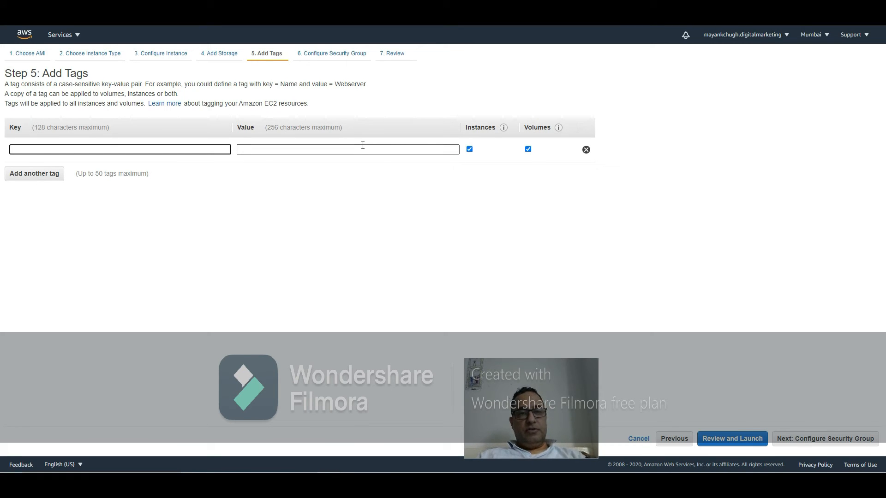
pyautogui.write('m')
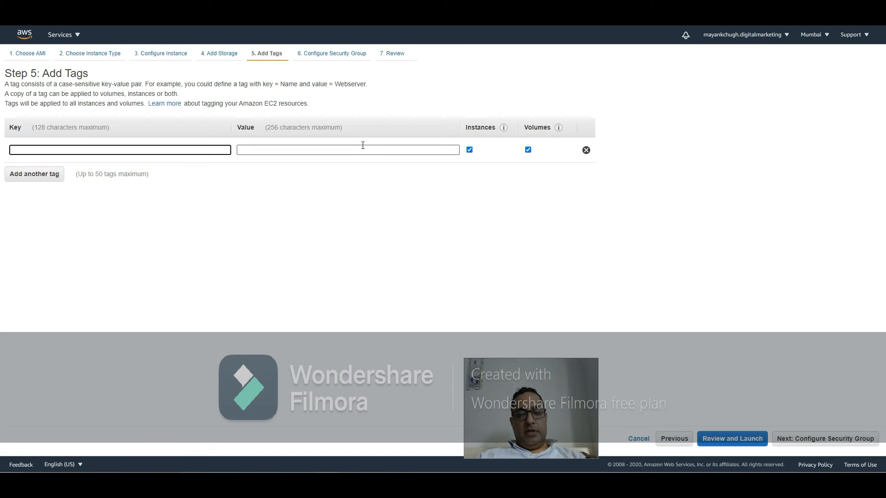
pyautogui.write('HR')
pyautogui.click(363, 146)
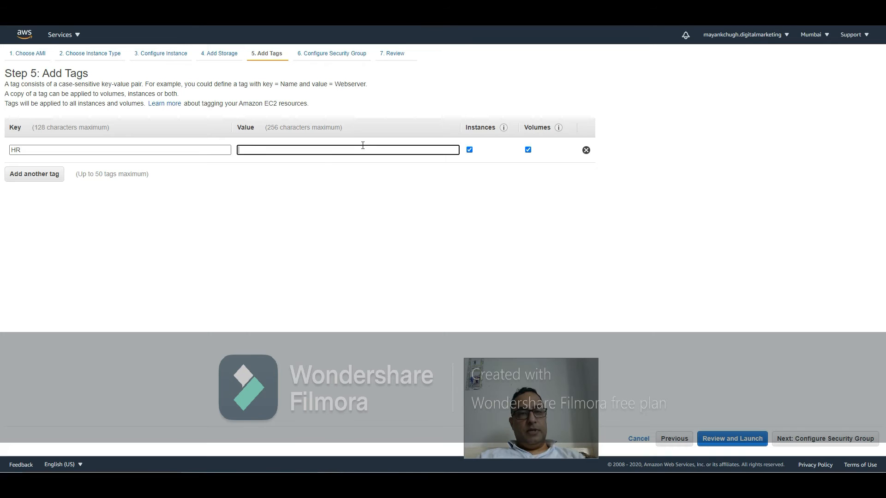
pyautogui.write('HR gourp')
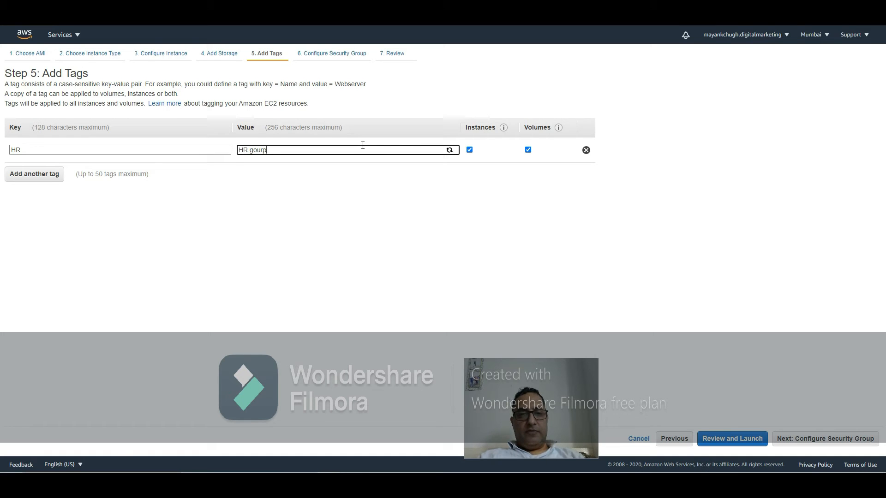
pyautogui.click(826, 439)
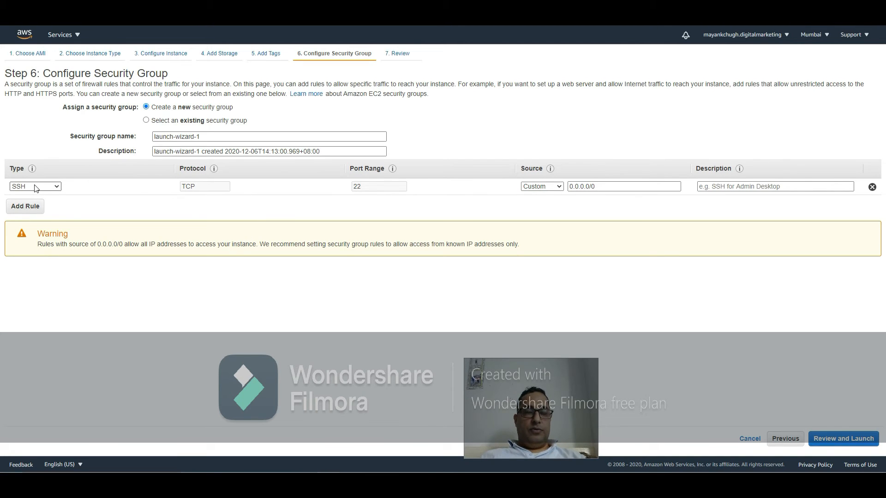
# Step: Add an All ICMP - IPv4 rule with source 0.0.0.0/0 to the new security group and proceed to review
pyautogui.tripleClick(601, 189)
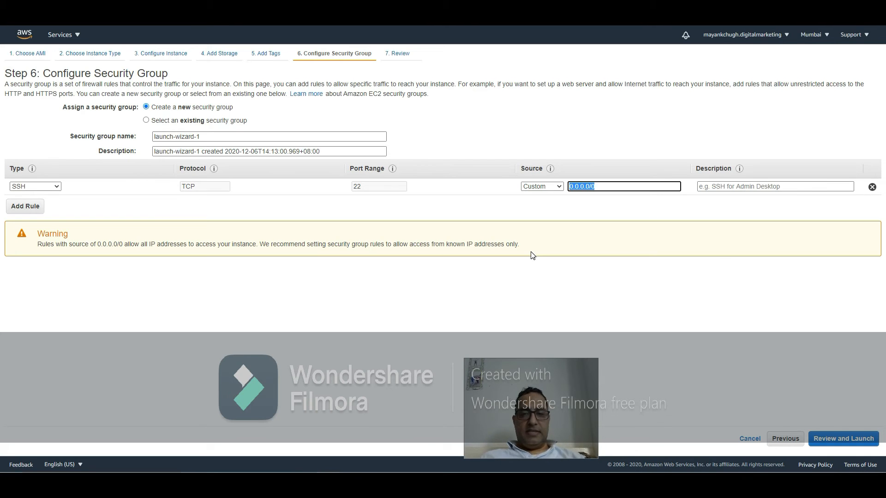
pyautogui.click(27, 206)
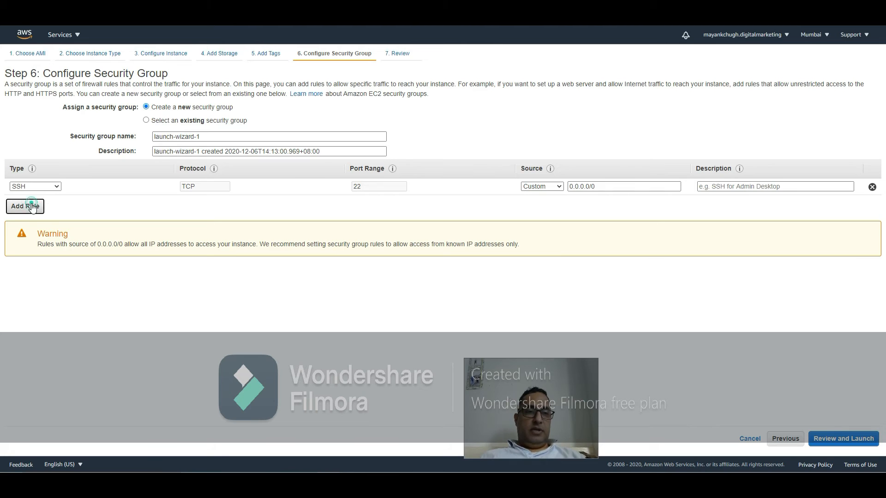
pyautogui.click(48, 203)
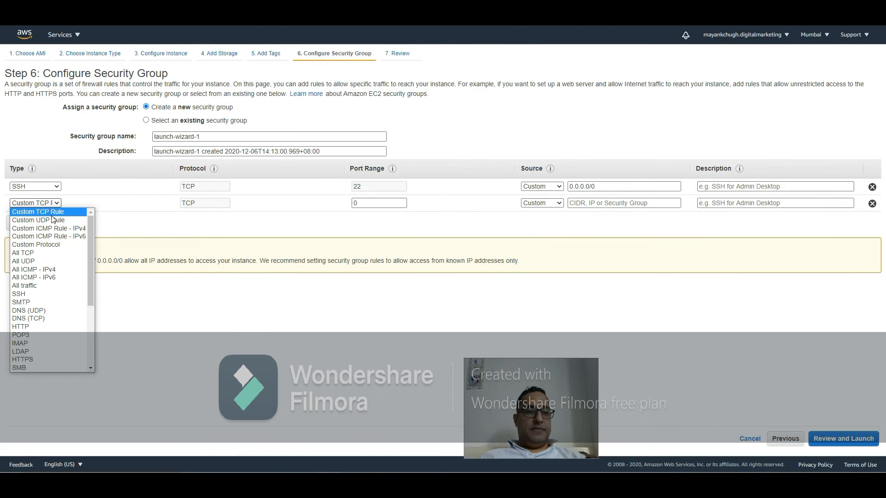
pyautogui.click(67, 274)
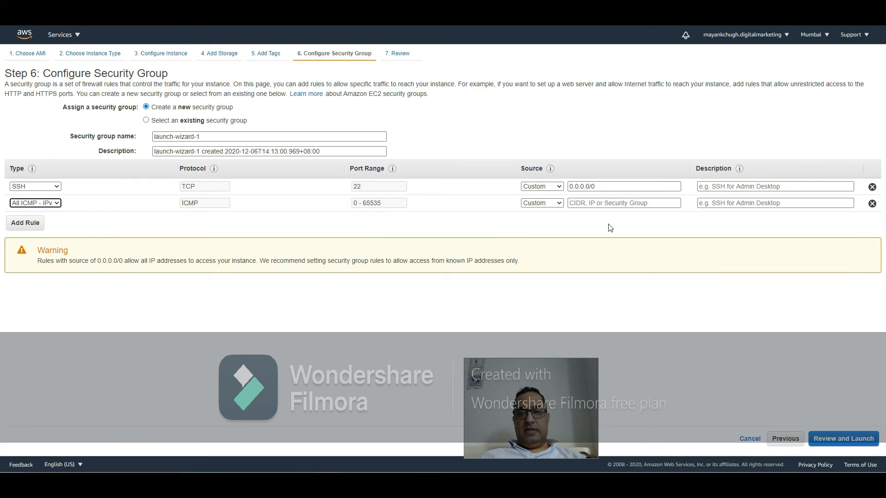
pyautogui.tripleClick(614, 185)
pyautogui.hotkey('ctrl', 'c')
pyautogui.click(646, 205)
pyautogui.click(645, 203)
pyautogui.hotkey('ctrl', 'v')
pyautogui.click(646, 265)
pyautogui.click(861, 441)
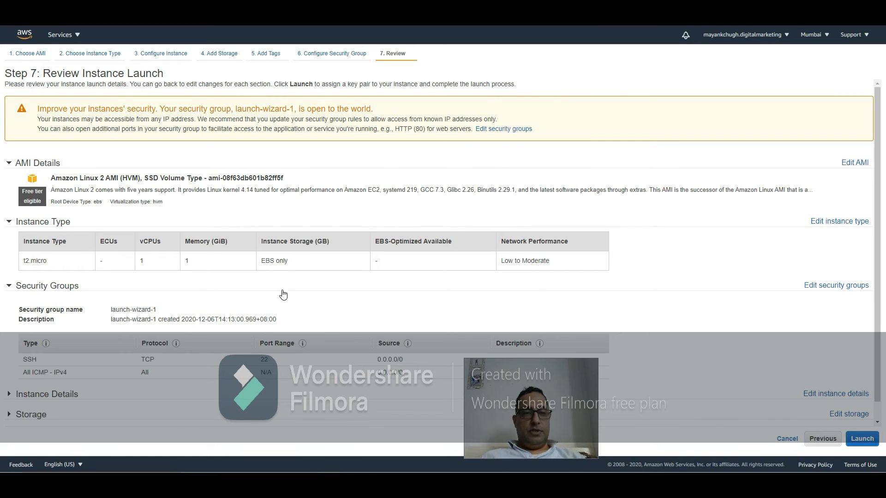
# Step: Review the instance launch summary and start the launch
pyautogui.scroll(-1, 283, 292)
pyautogui.scroll(1, 284, 293)
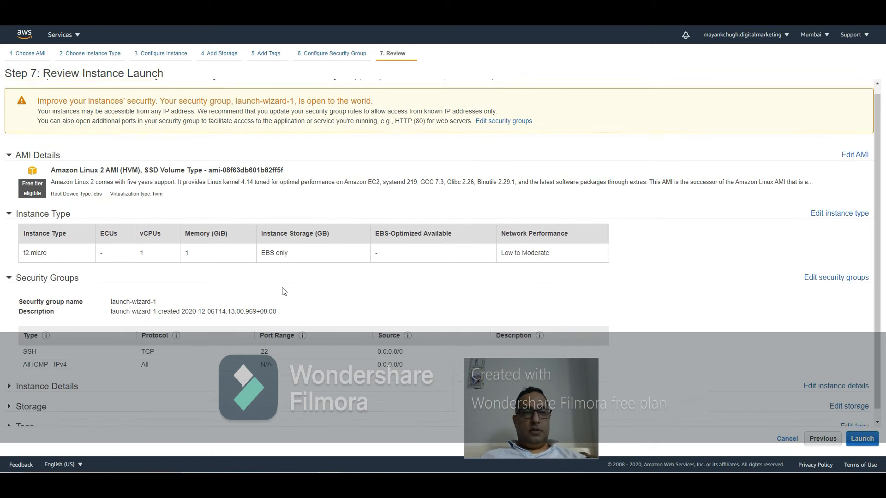
pyautogui.moveTo(7, 74); pyautogui.dragTo(43, 74)
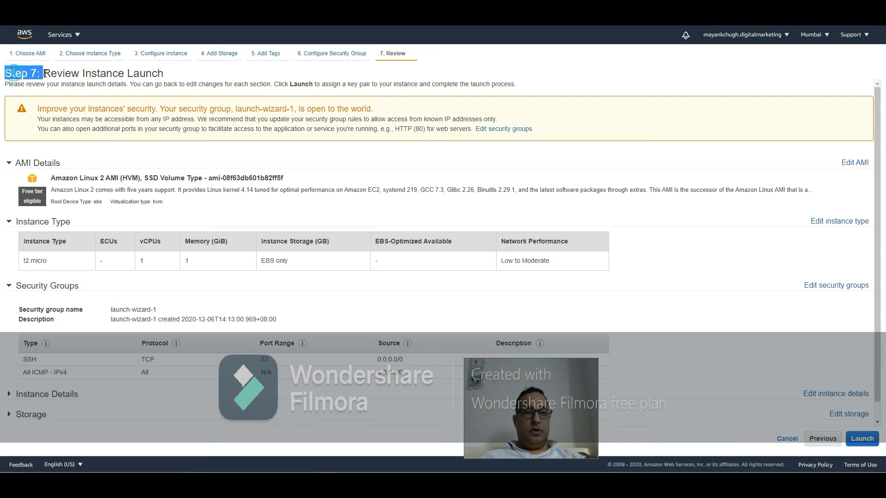
pyautogui.scroll(-1, 129, 227)
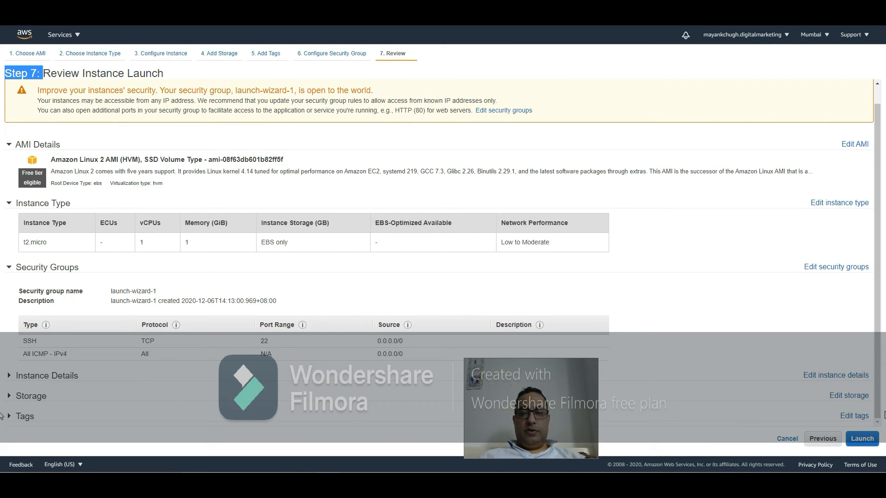
pyautogui.click(857, 439)
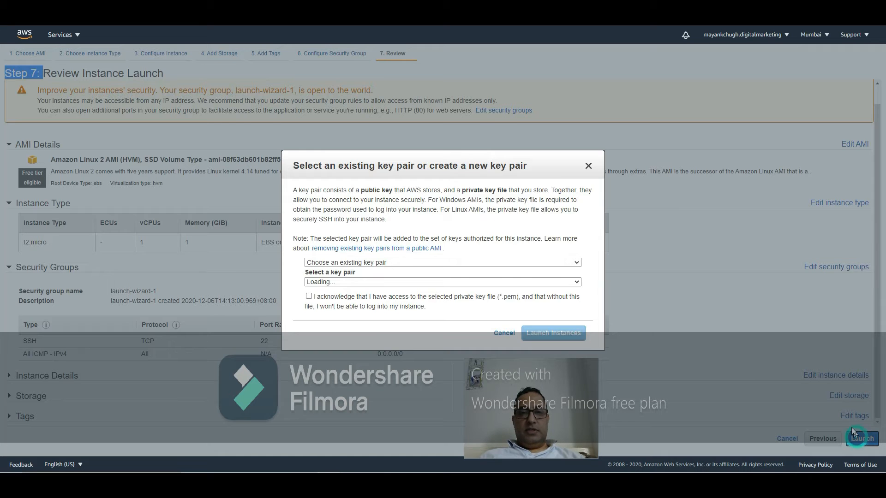
# Step: Create a new key pair named myfirstinstance and download its private key file
pyautogui.click(560, 264)
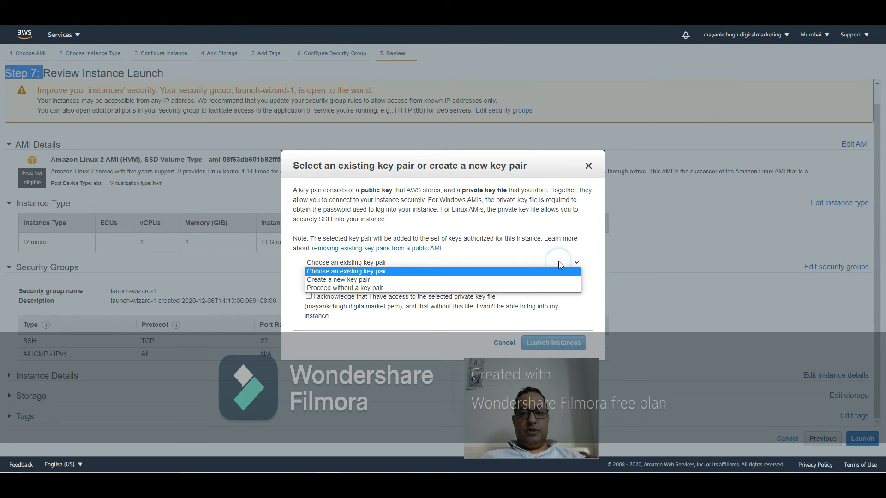
pyautogui.click(551, 279)
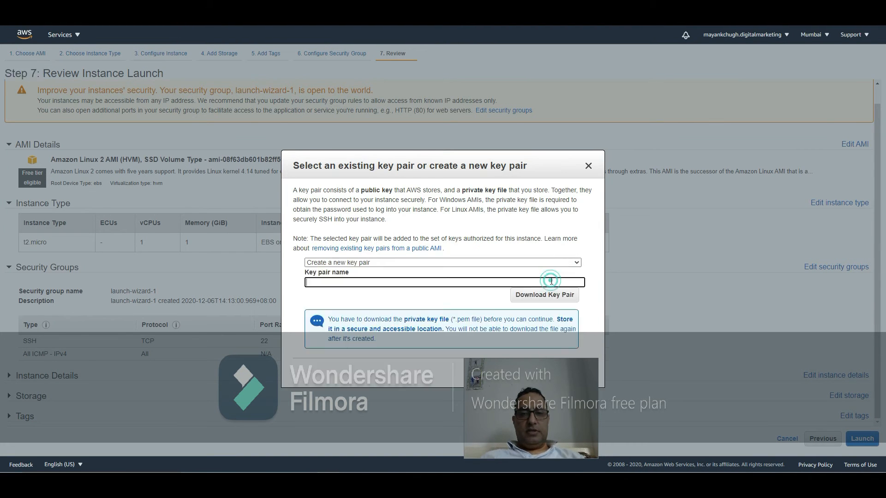
pyautogui.click(551, 281)
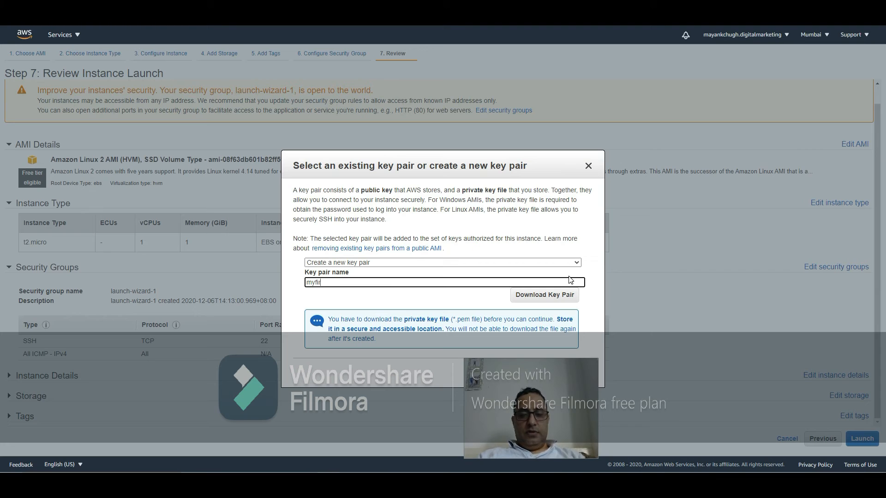
pyautogui.write('myfirstinstance')
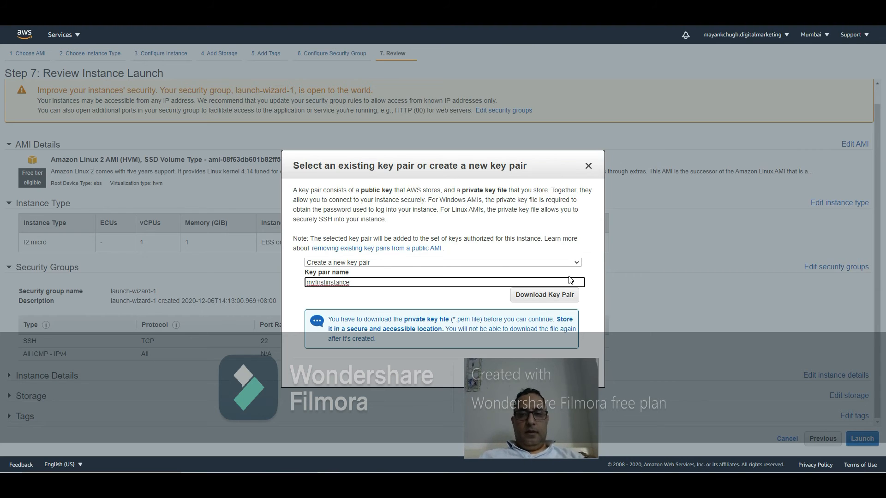
pyautogui.click(552, 297)
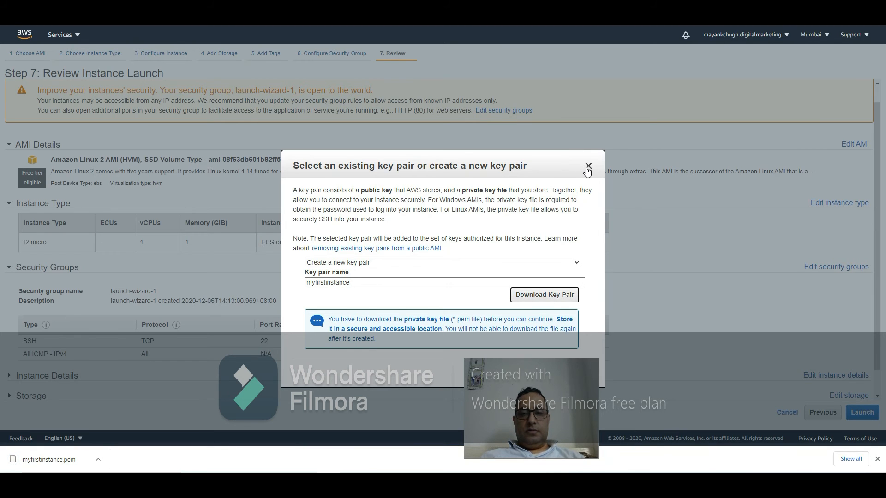
# Step: Launch the instances with the new key pair
pyautogui.moveTo(525, 413); pyautogui.dragTo(684, 408)
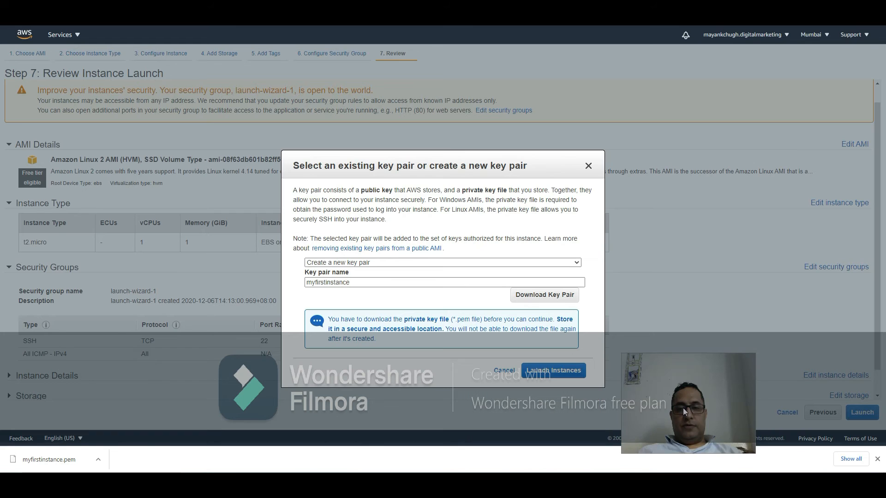
pyautogui.click(564, 372)
pyautogui.moveTo(696, 425); pyautogui.dragTo(737, 441)
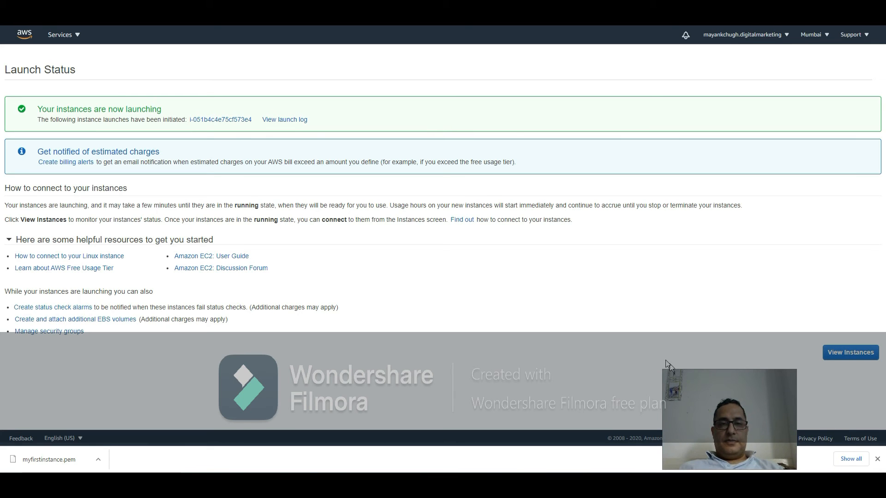
# Step: Open the launch log and go to the instances list
pyautogui.click(288, 122)
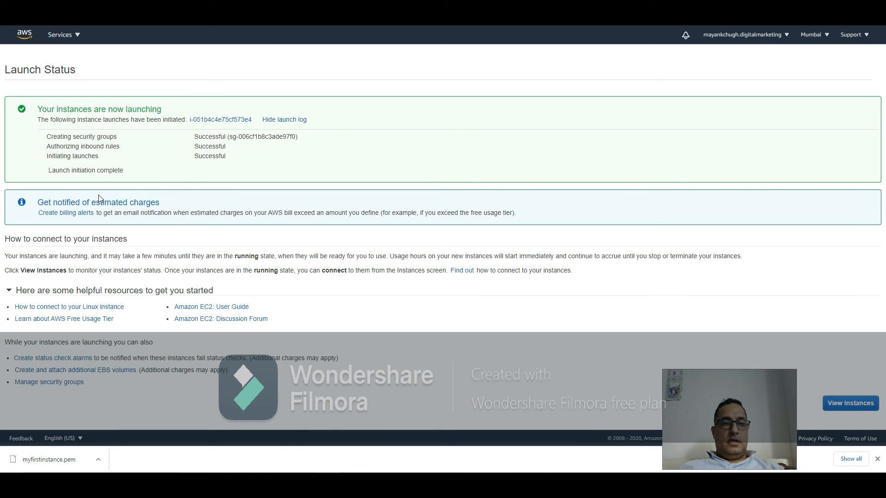
pyautogui.click(856, 409)
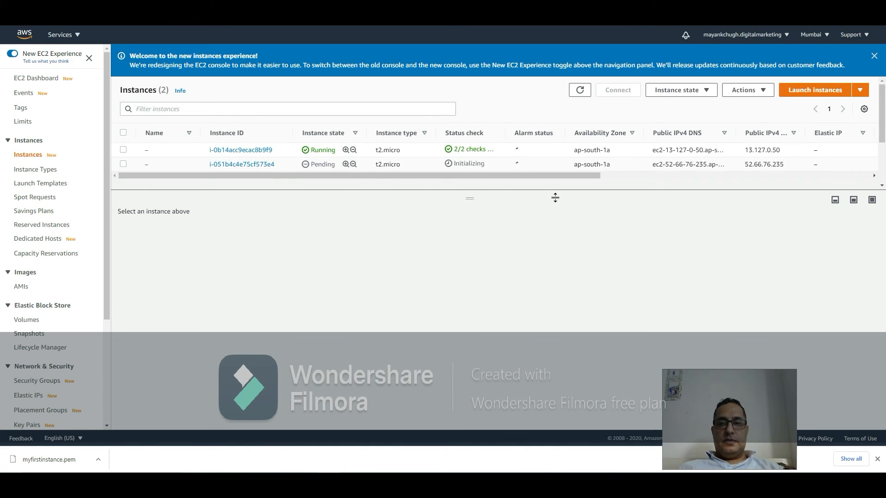
# Step: Enlarge the instance list, refresh it and select the newly launched instance to show its details
pyautogui.moveTo(556, 198); pyautogui.dragTo(555, 223)
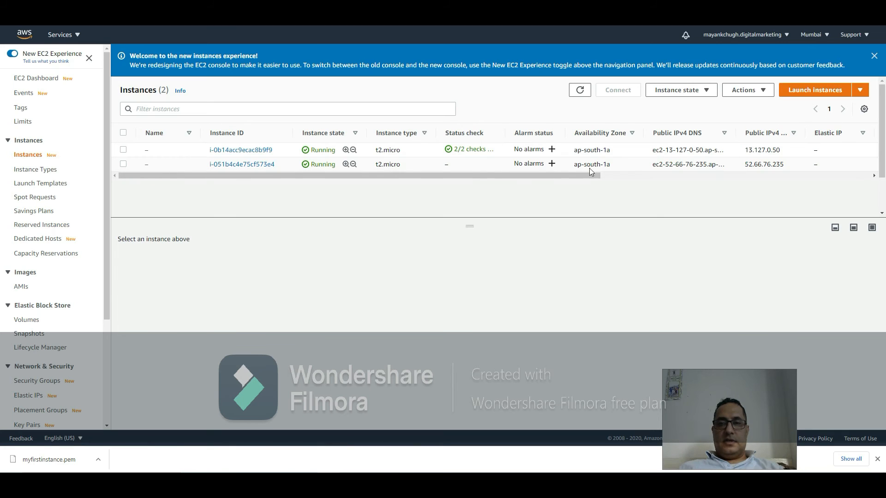
pyautogui.click(581, 91)
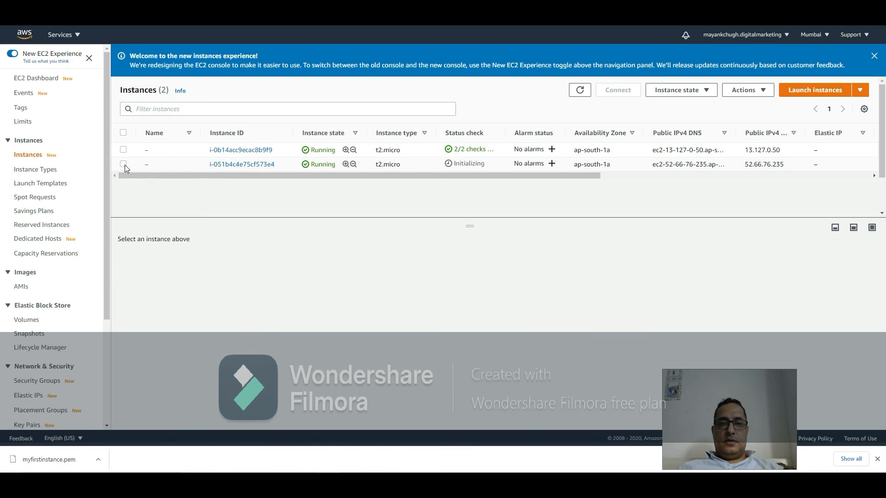
pyautogui.click(238, 165)
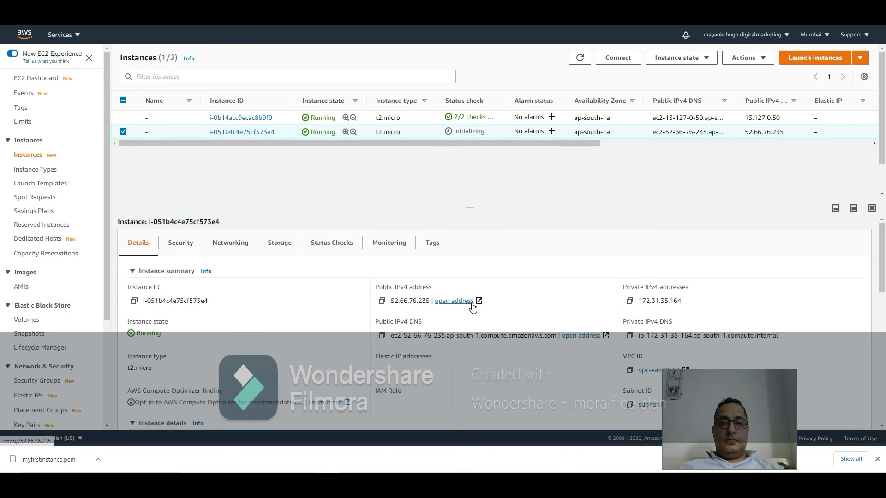
# Step: Highlight the new instance's public and private IPv4 addresses in its details
pyautogui.moveTo(432, 302); pyautogui.dragTo(392, 302)
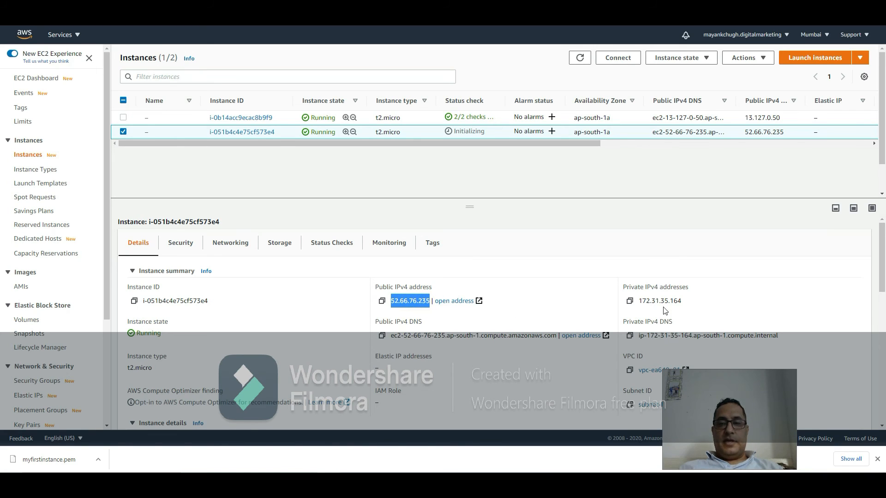
pyautogui.moveTo(674, 303); pyautogui.dragTo(643, 302)
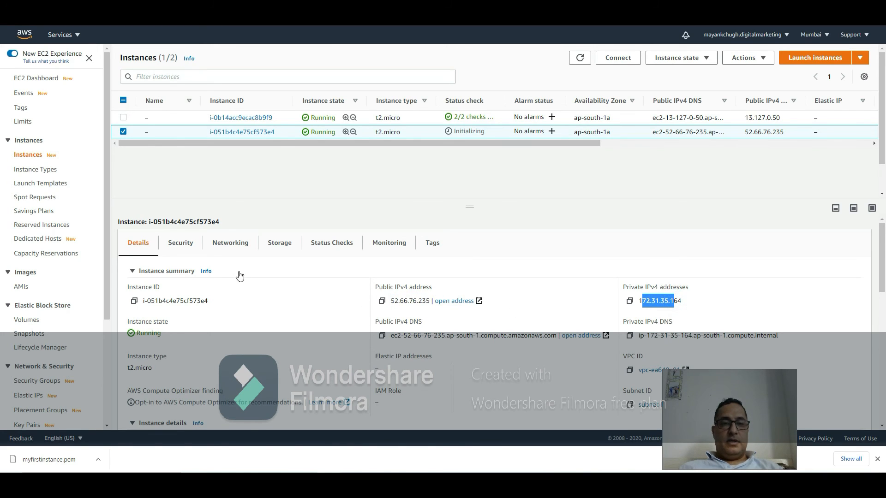
pyautogui.click(182, 248)
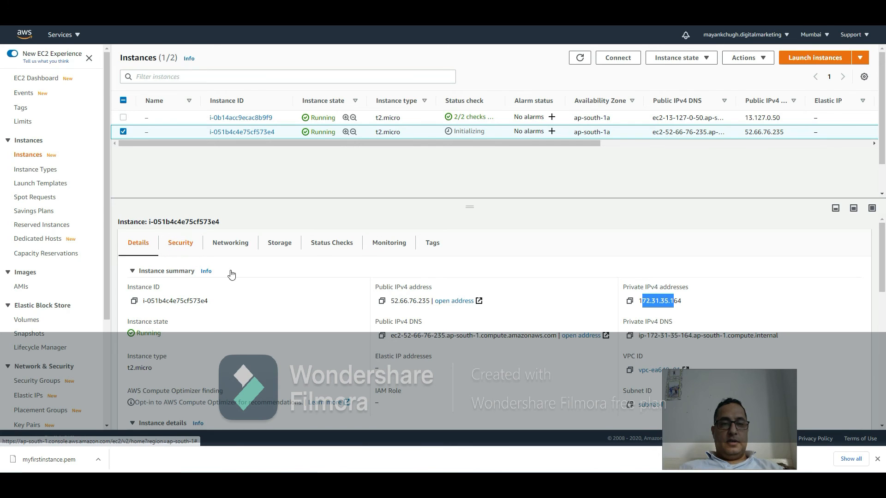
# Step: Review the new instance's security details, then open the Security Groups list and inspect the launch-wizard-1 group
pyautogui.scroll(-3, 341, 306)
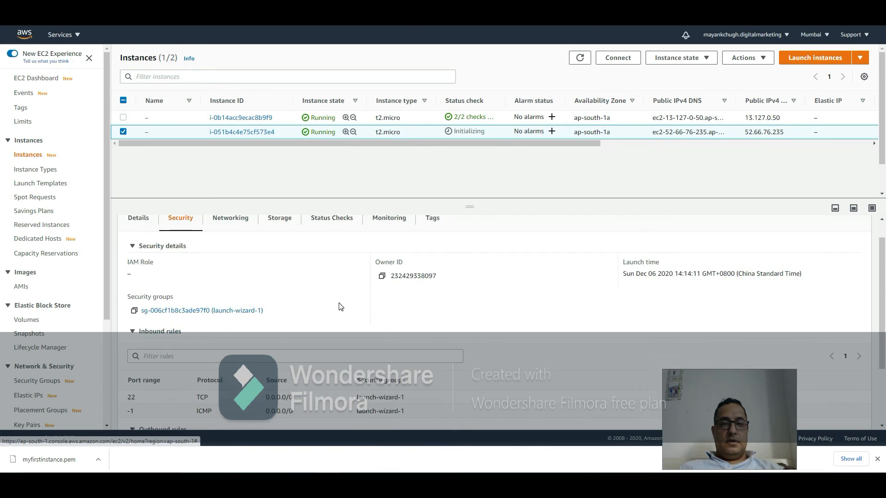
pyautogui.scroll(3, 340, 307)
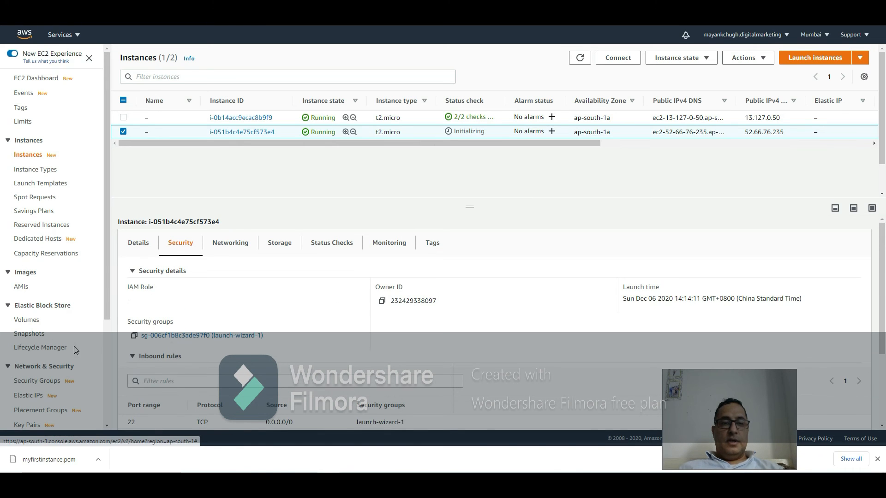
pyautogui.click(39, 380)
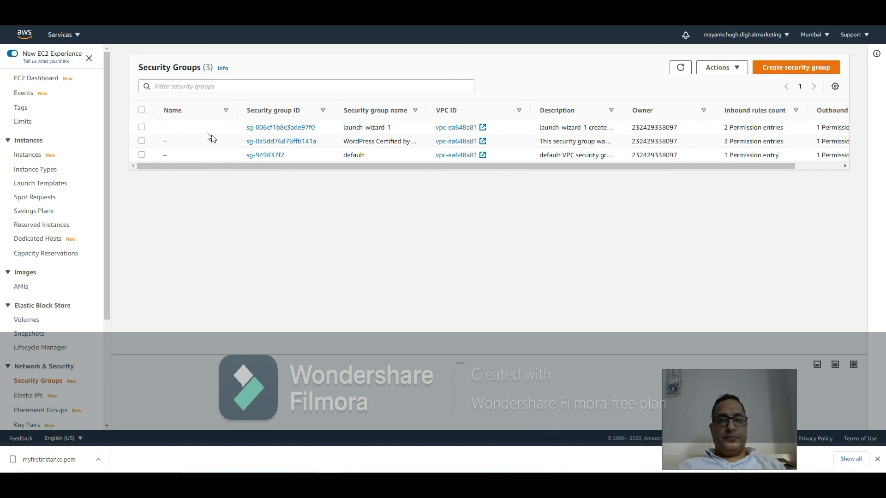
pyautogui.click(143, 128)
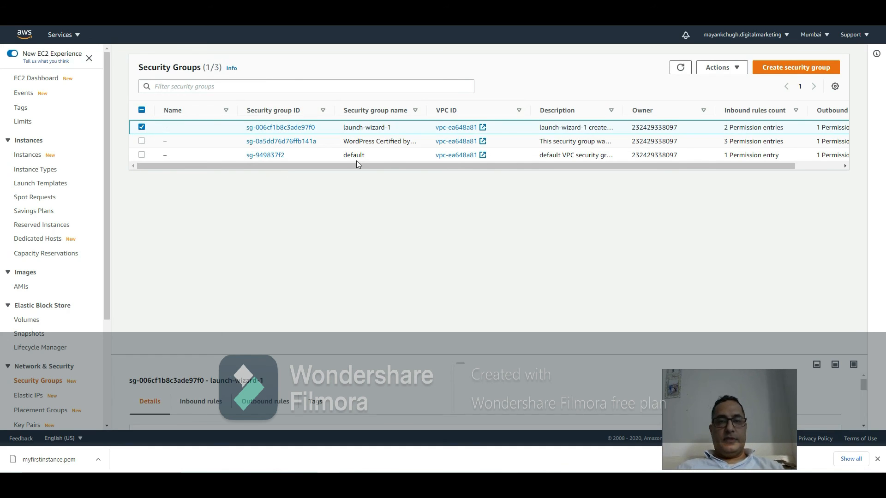
pyautogui.click(143, 128)
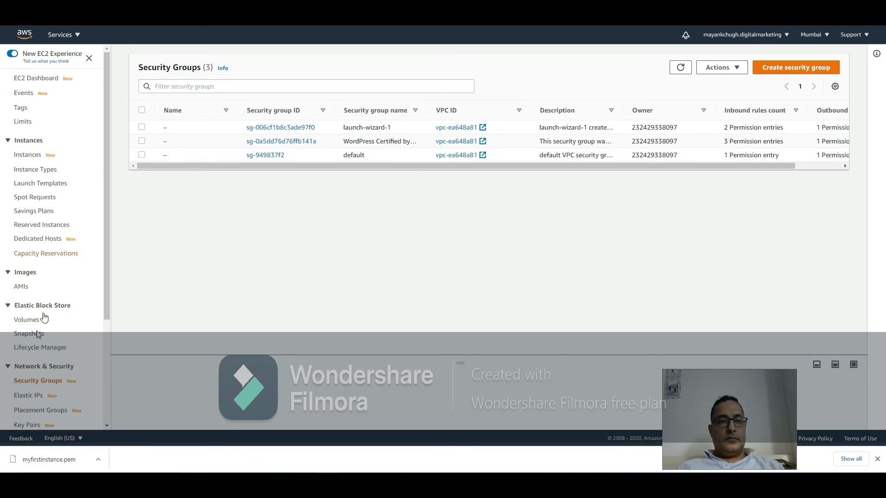
# Step: Open the EC2 Dashboard, go to the running instances list and refresh it
pyautogui.click(40, 83)
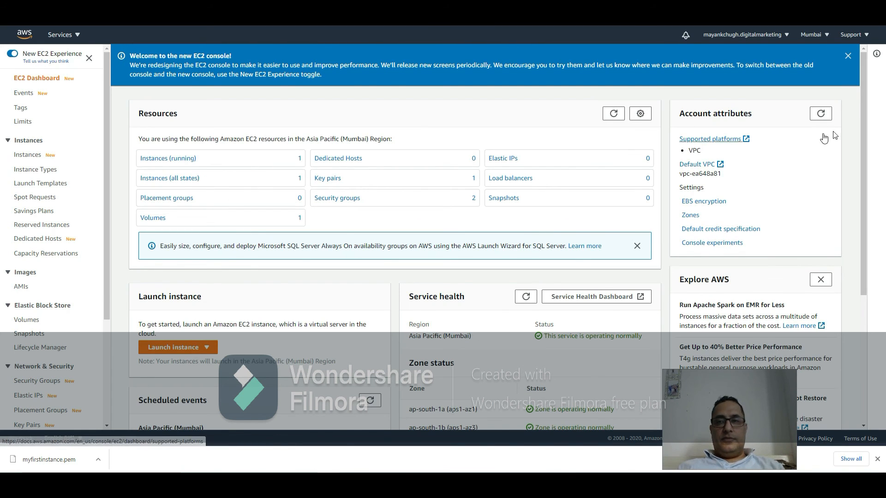
pyautogui.click(821, 114)
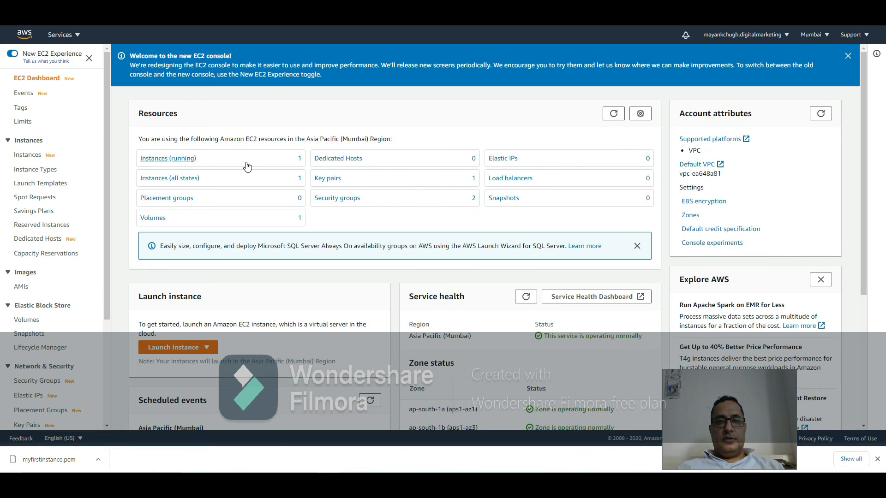
pyautogui.click(613, 114)
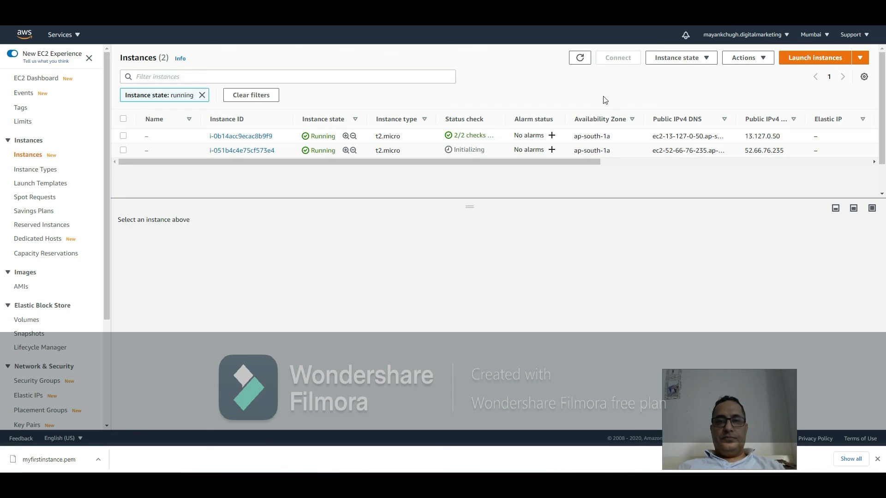
pyautogui.click(580, 58)
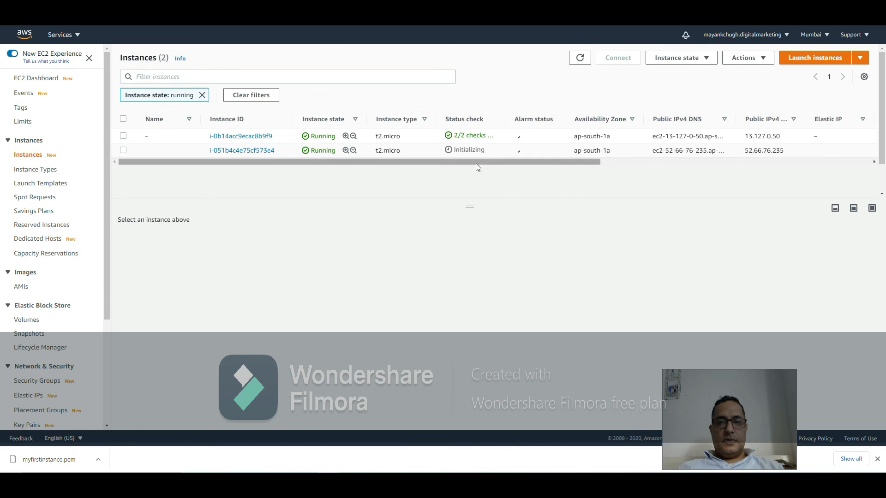
# Step: Open the connect options for the new instance, view the SSH client instructions, and connect through EC2 Instance Connect as ec2-user
pyautogui.click(230, 153)
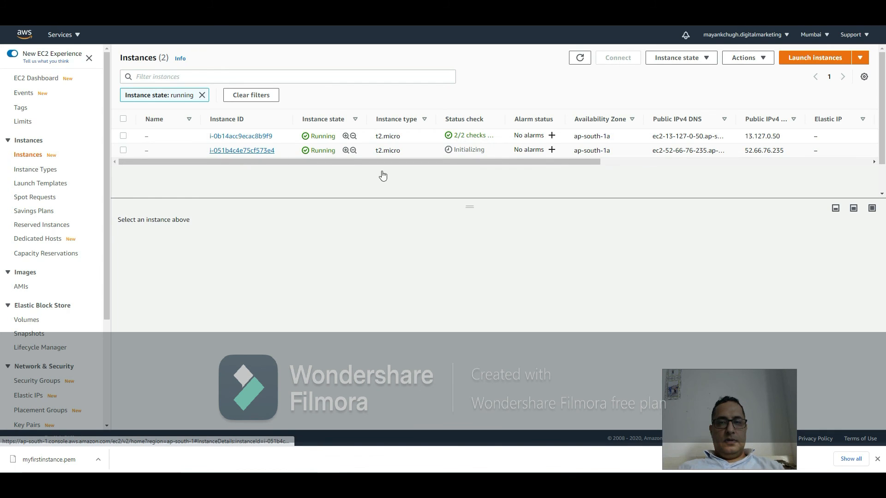
pyautogui.click(757, 88)
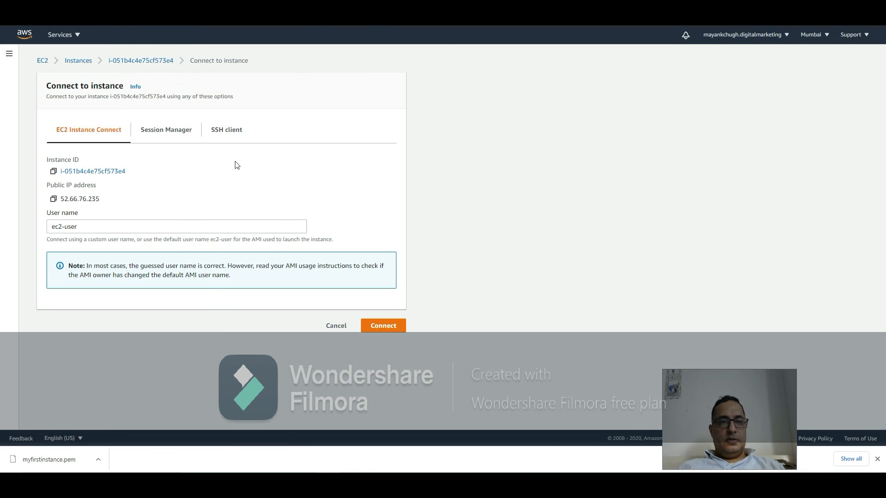
pyautogui.click(221, 140)
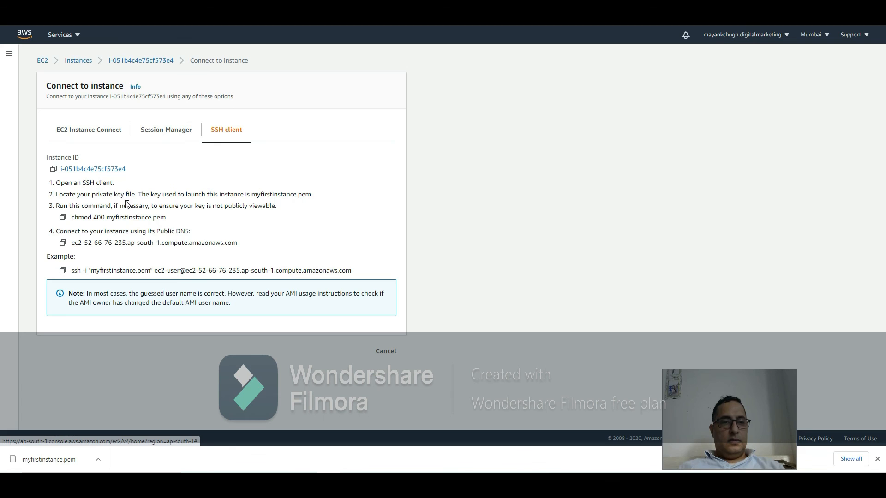
pyautogui.click(94, 133)
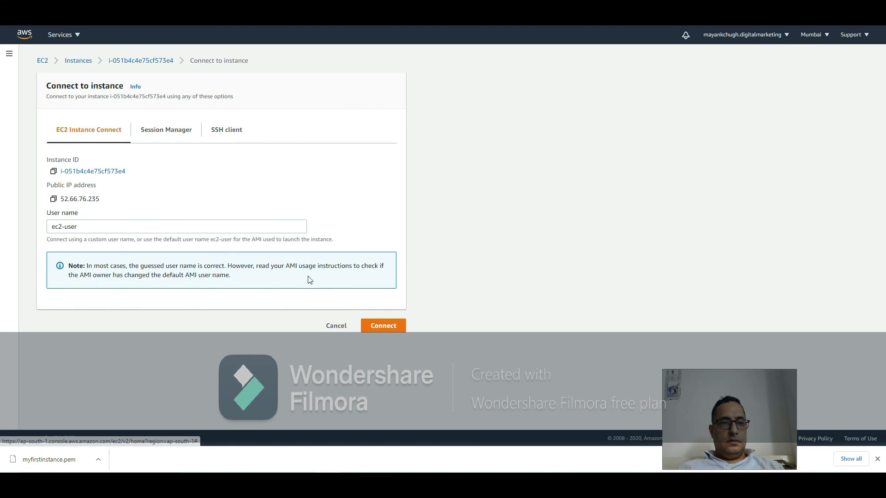
pyautogui.click(369, 320)
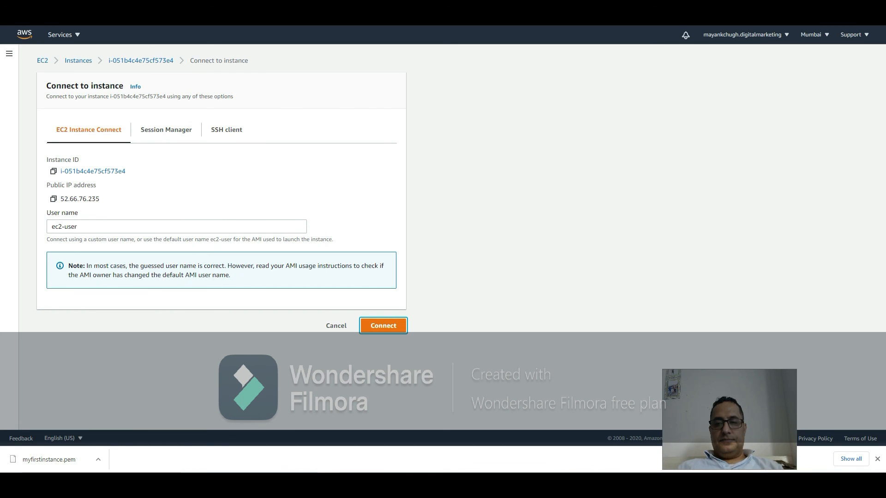
pyautogui.moveTo(748, 430); pyautogui.dragTo(600, 419)
pyautogui.rightClick(750, 468)
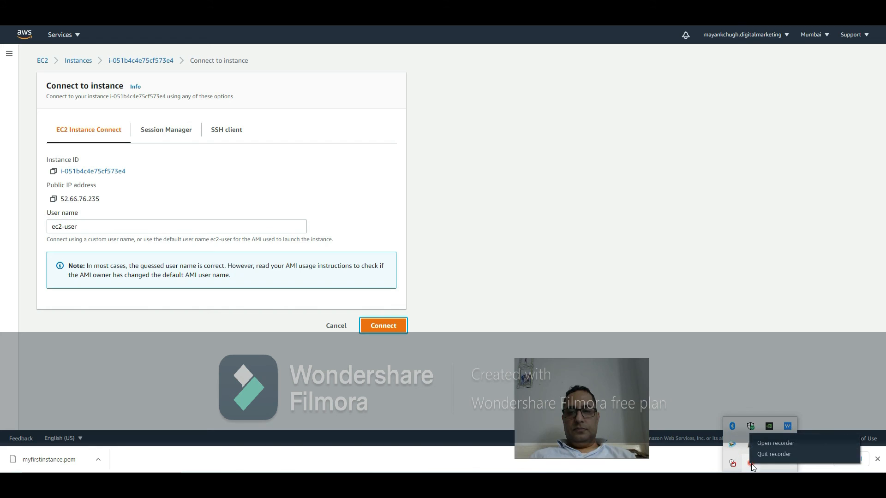
pyautogui.click(772, 448)
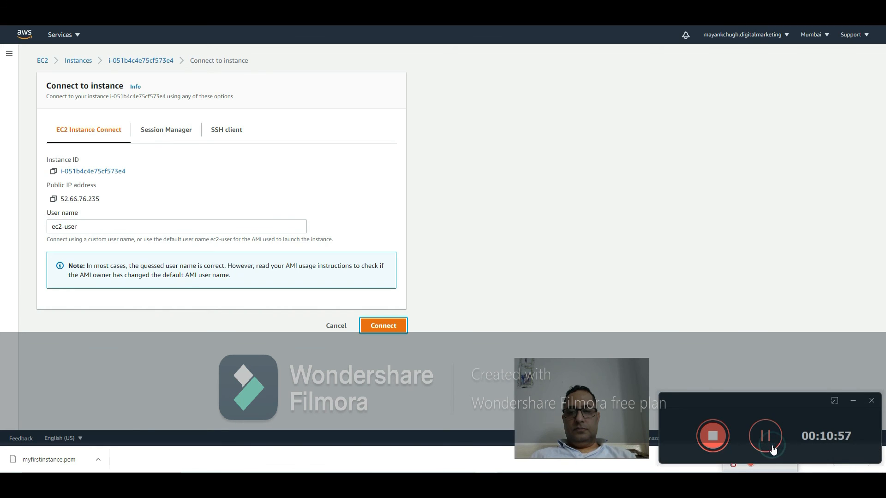
pyautogui.click(713, 436)
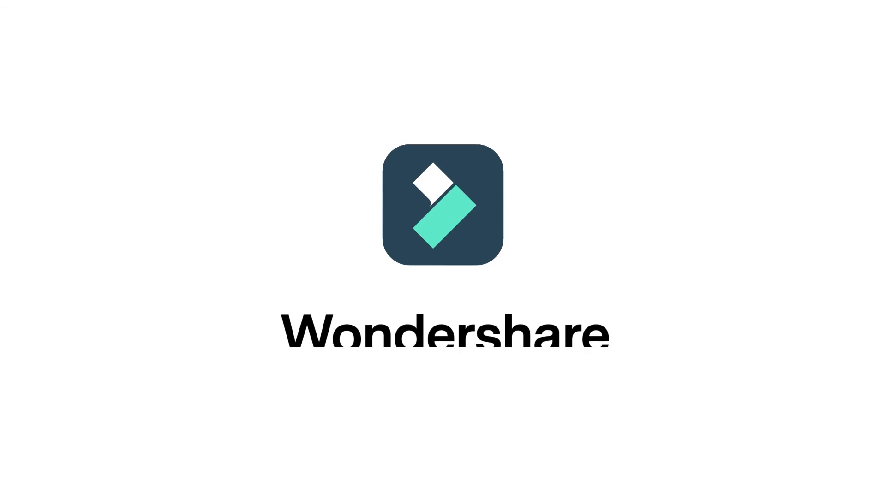